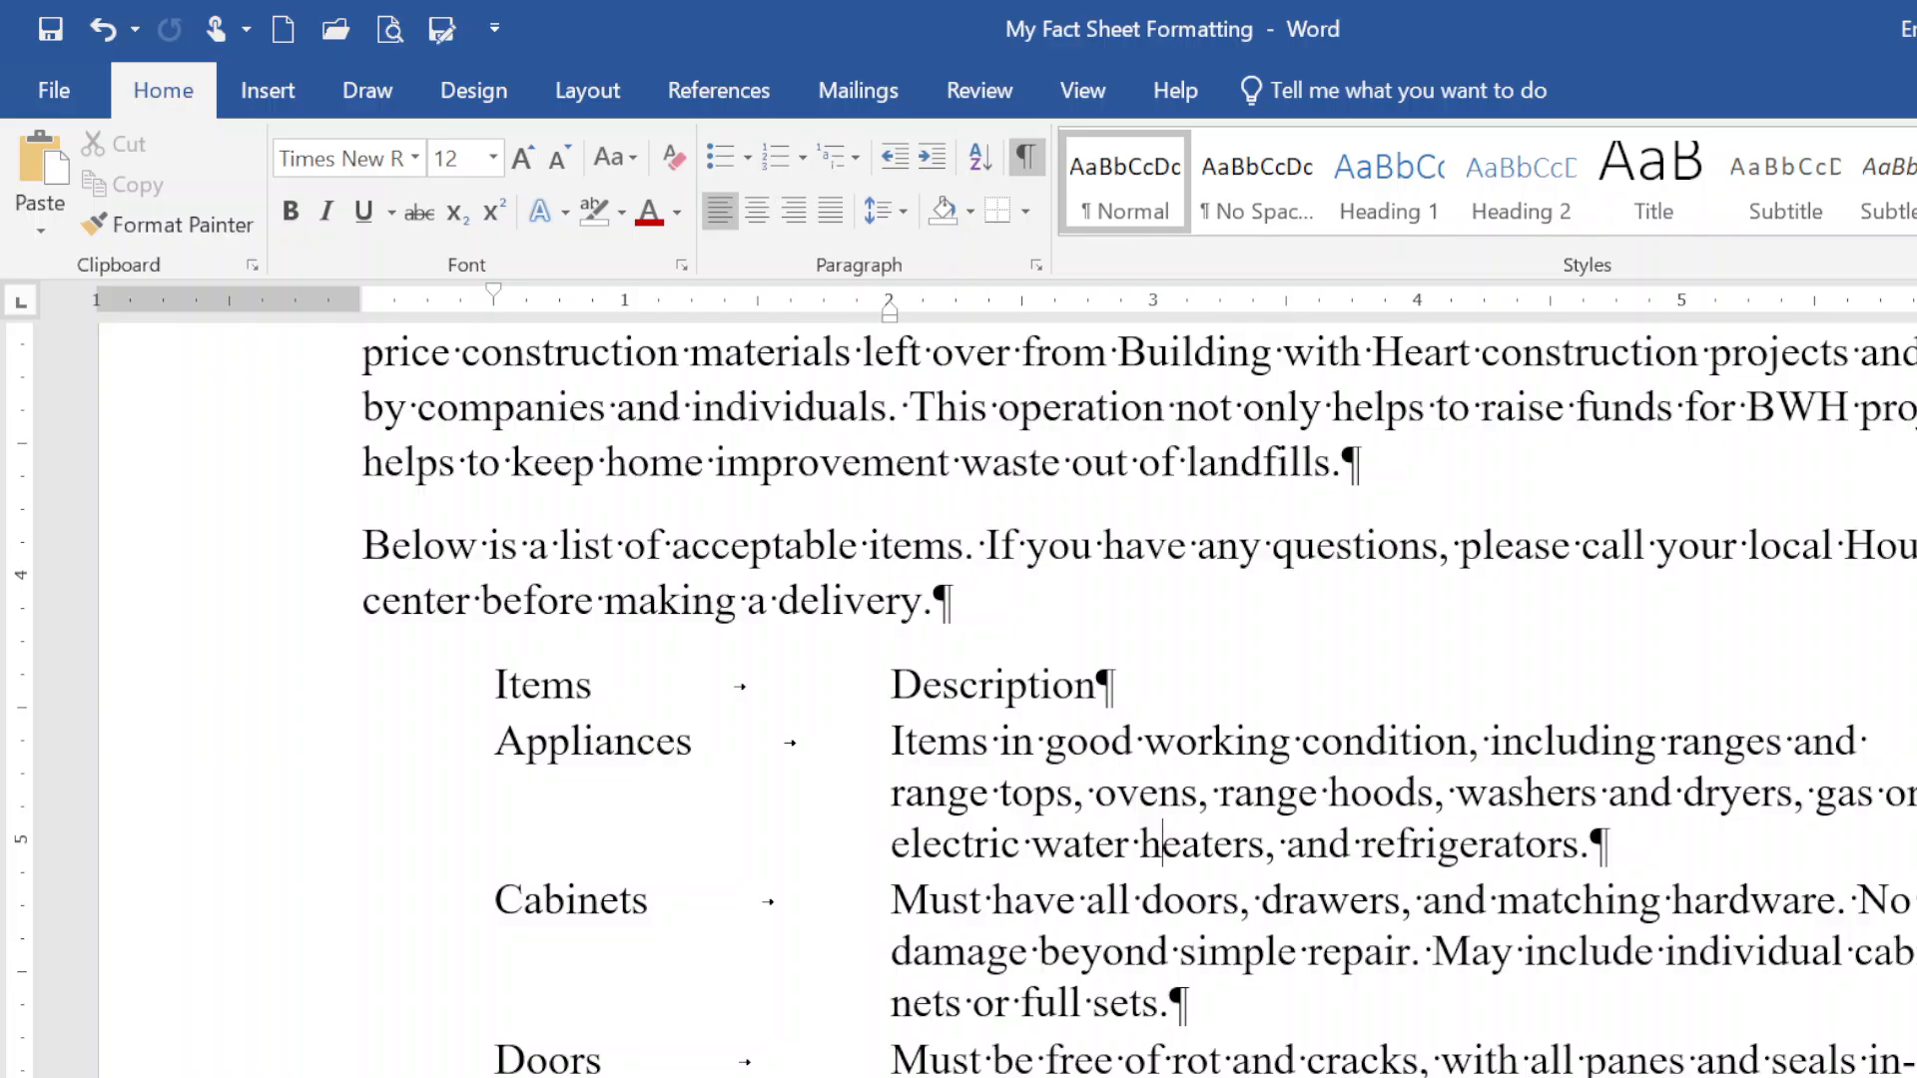
Set decimal tab stops at 3.5 and 5 inches for the four region rows under The Need
scroll(1277, 1069, "up", 20)
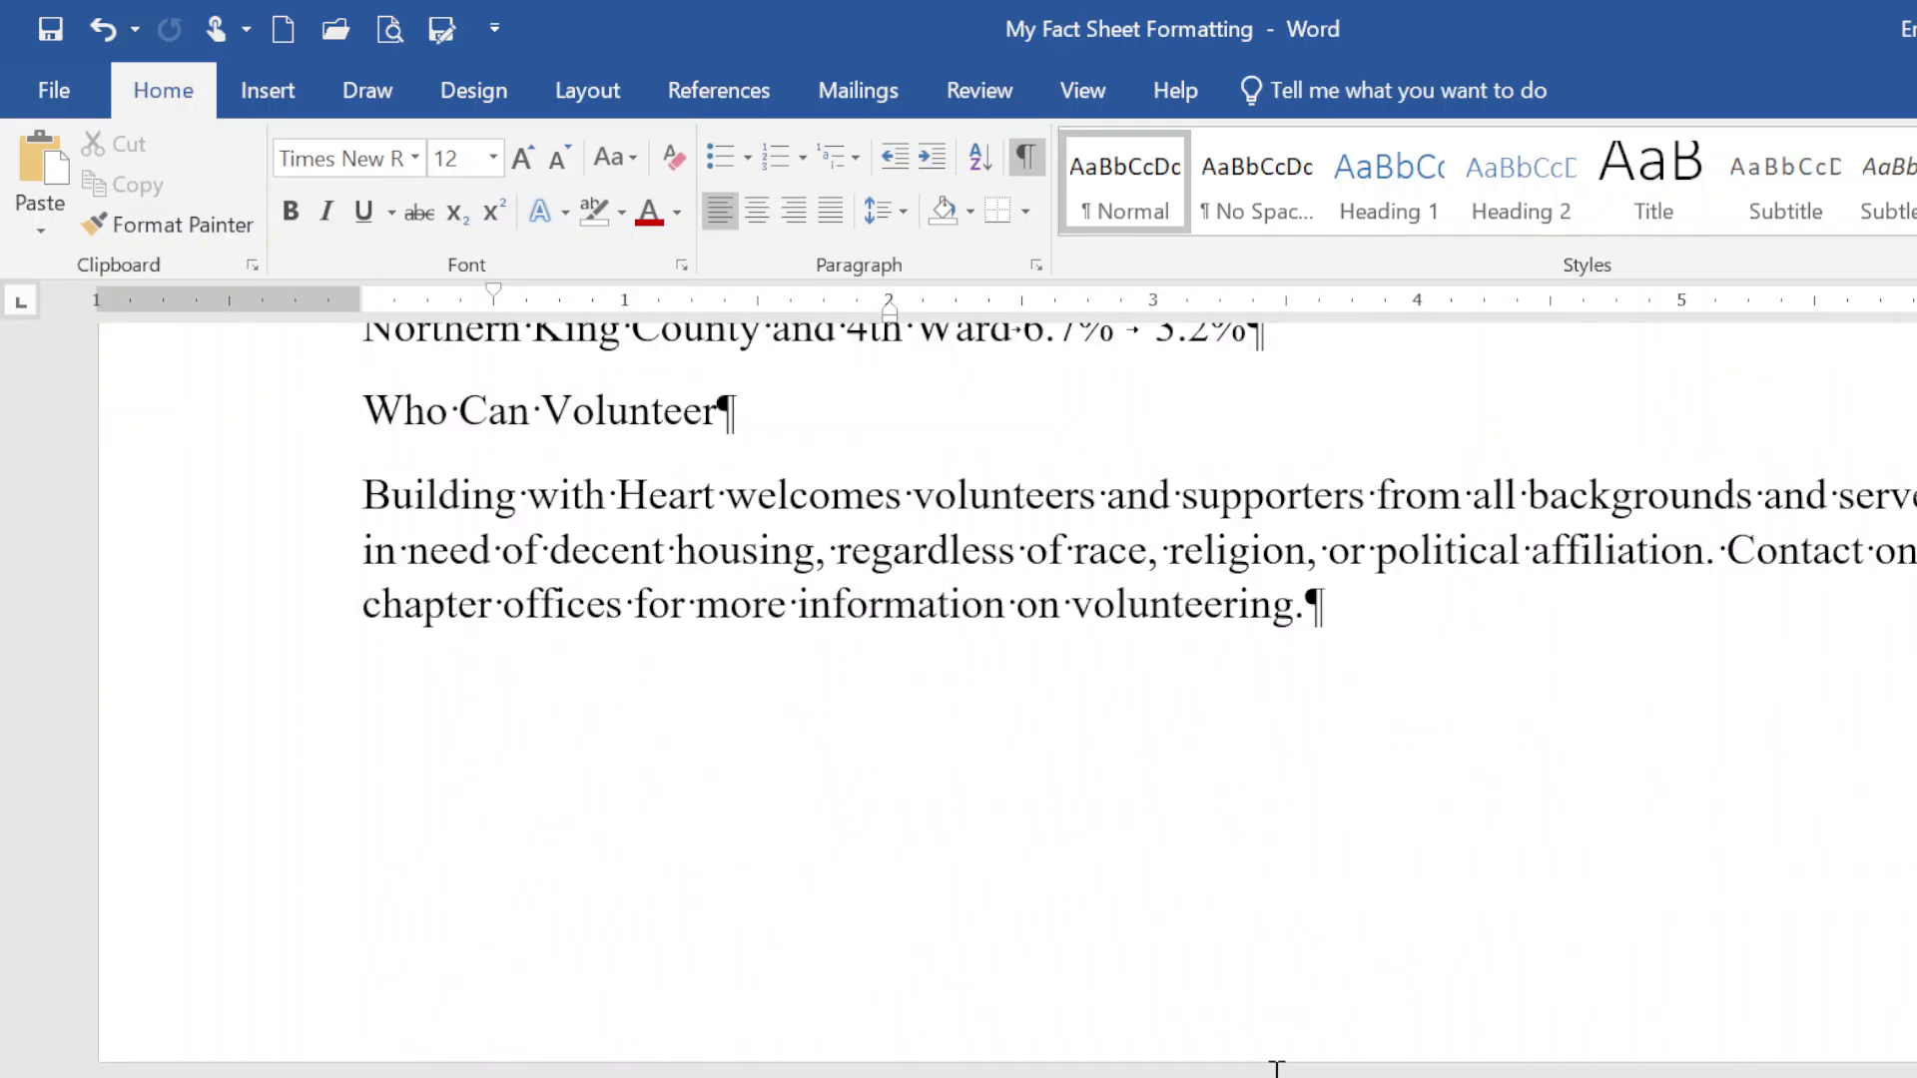
scroll(1278, 1068, "down", 3)
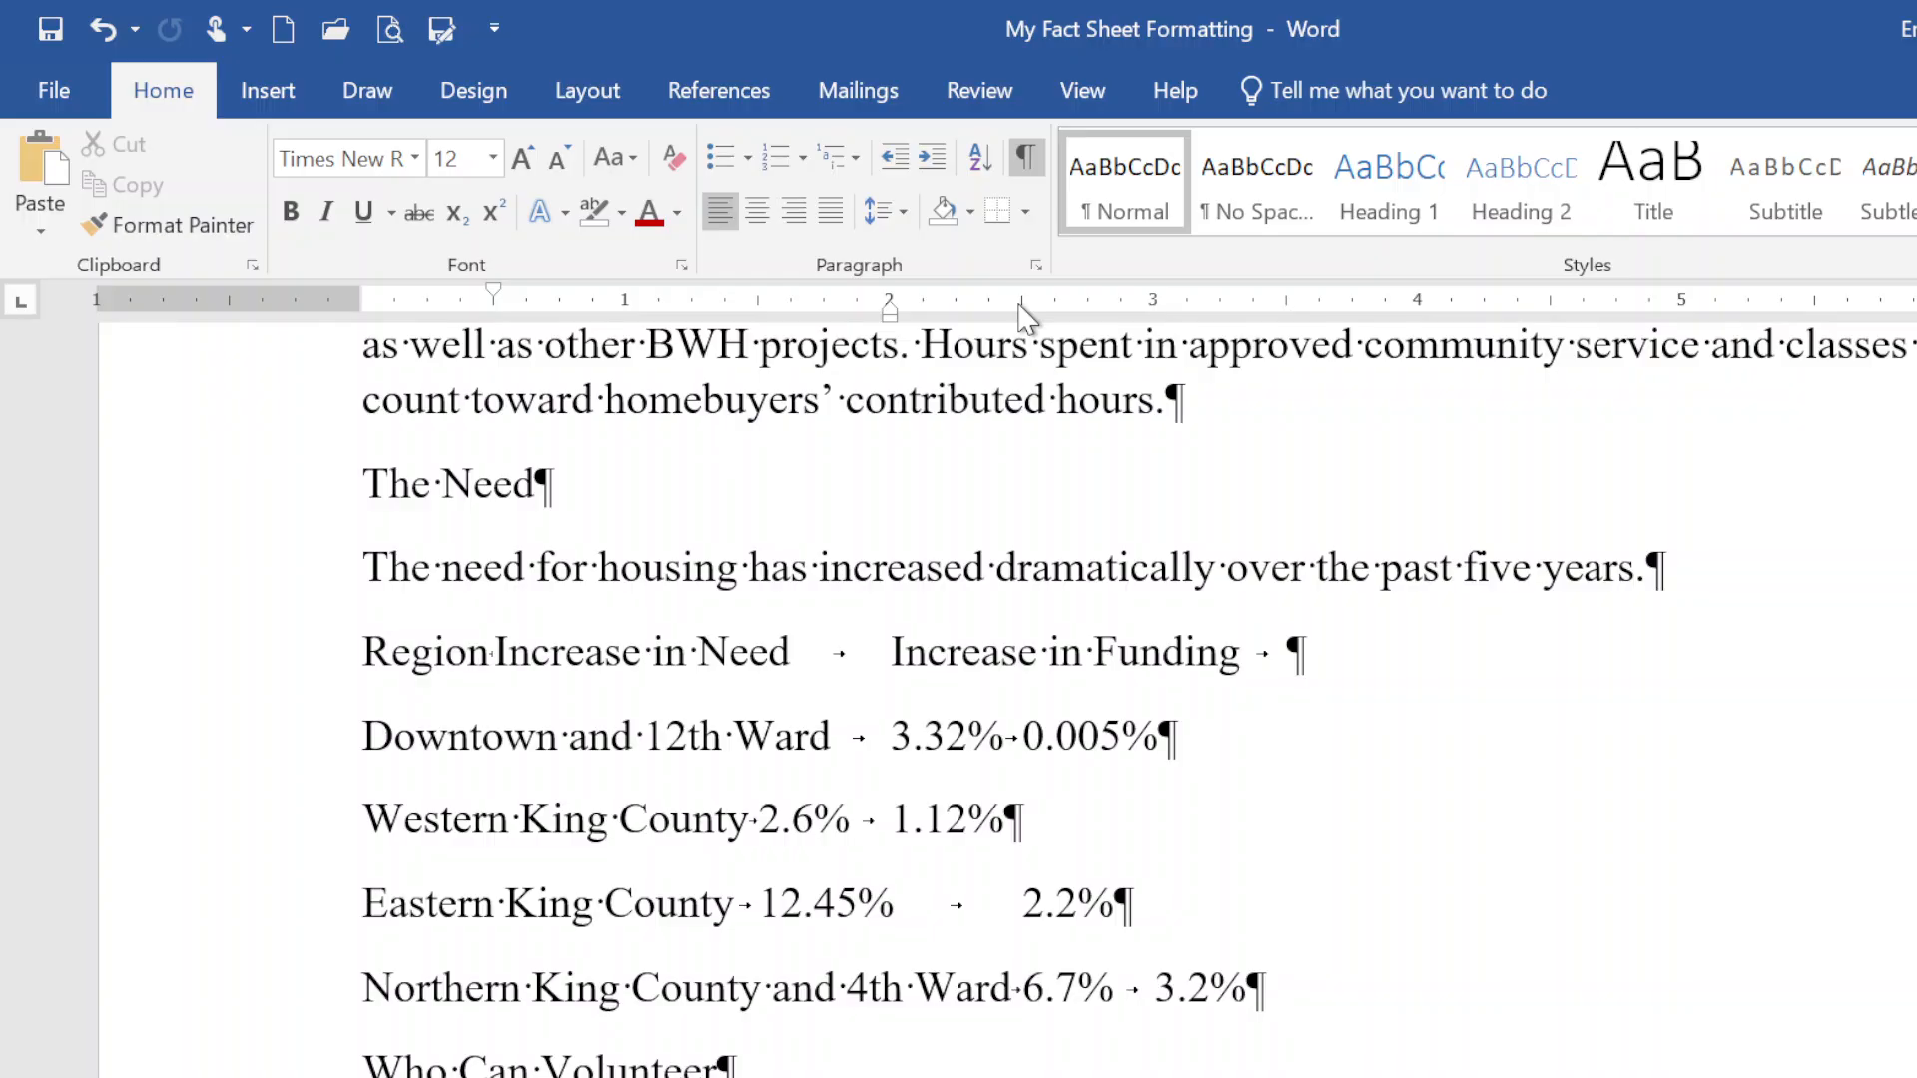
scroll(1019, 469, "down", 6)
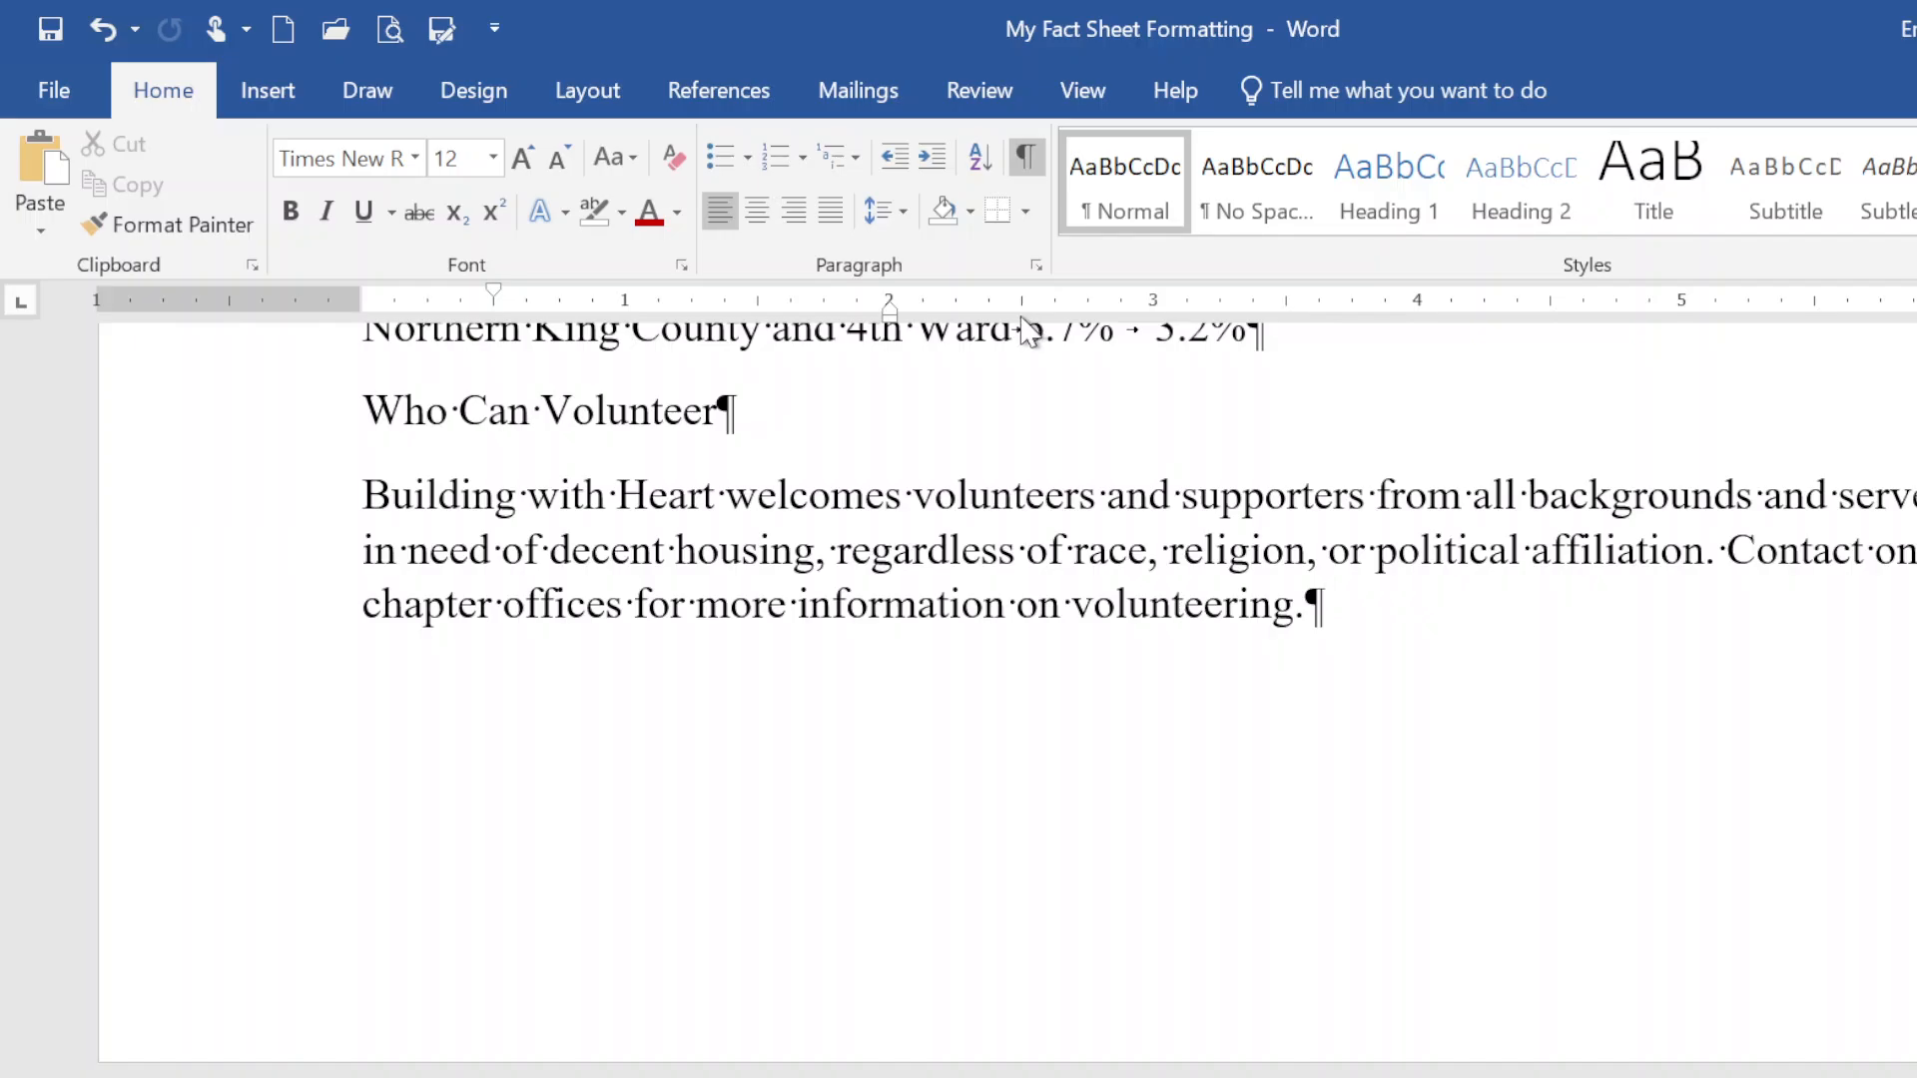
scroll(1105, 570, "up", 1)
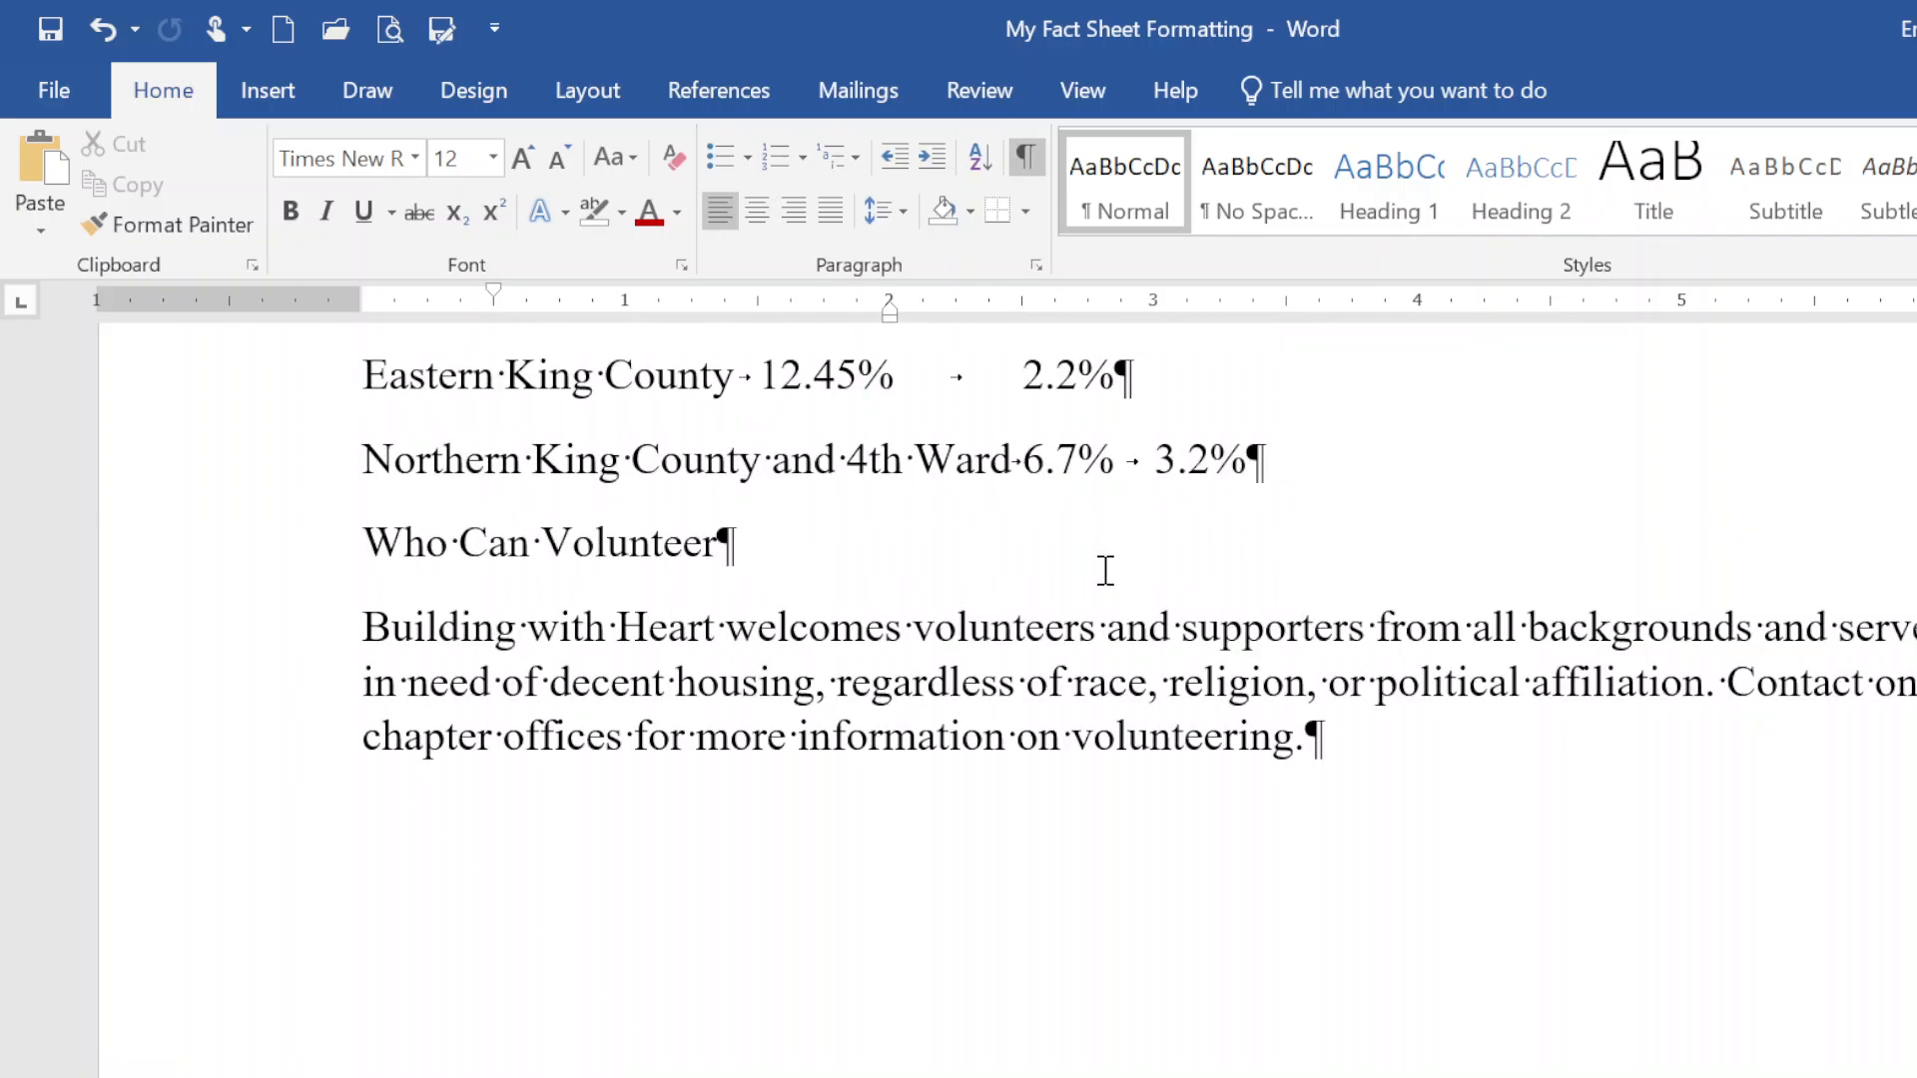
scroll(1106, 570, "up", 4)
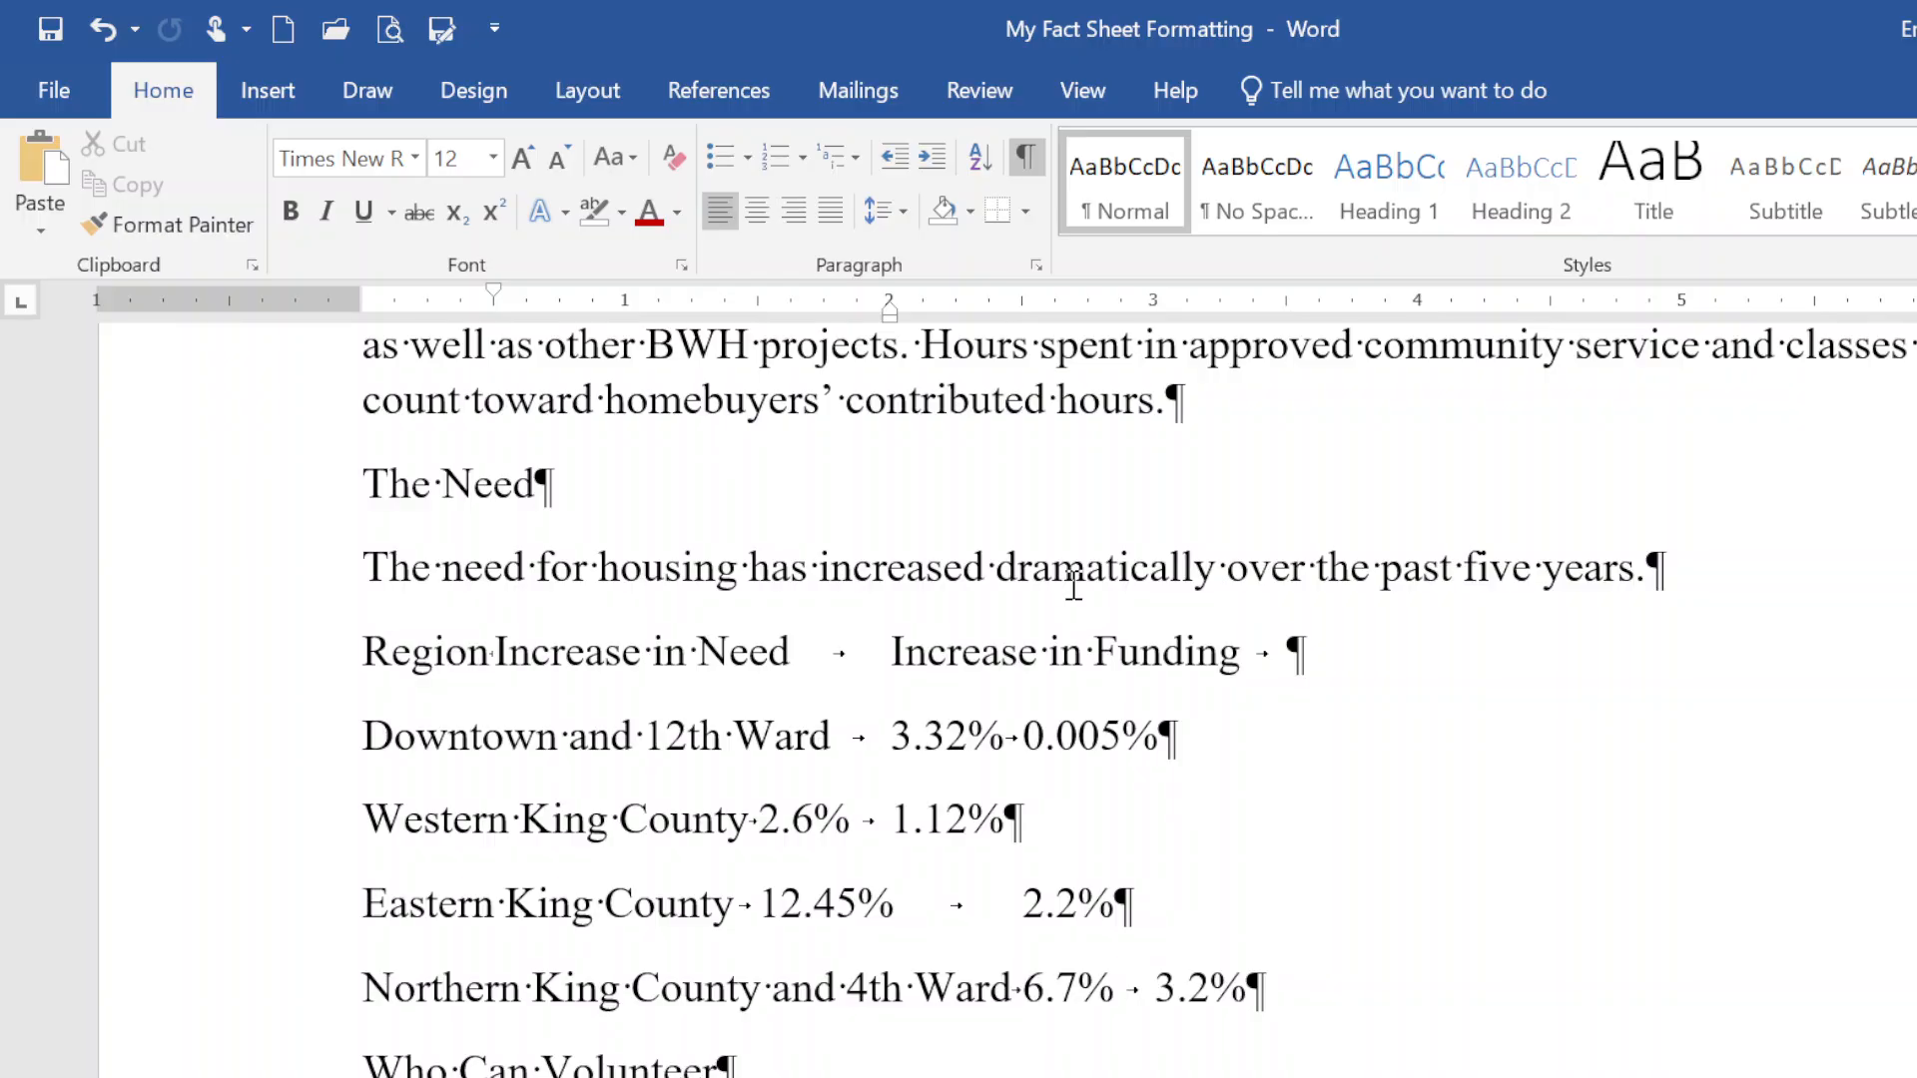
left_click(20, 303)
left_click(21, 304)
left_click(21, 305)
left_click(21, 307)
left_click(22, 302)
left_click_drag(131, 759, 78, 1019)
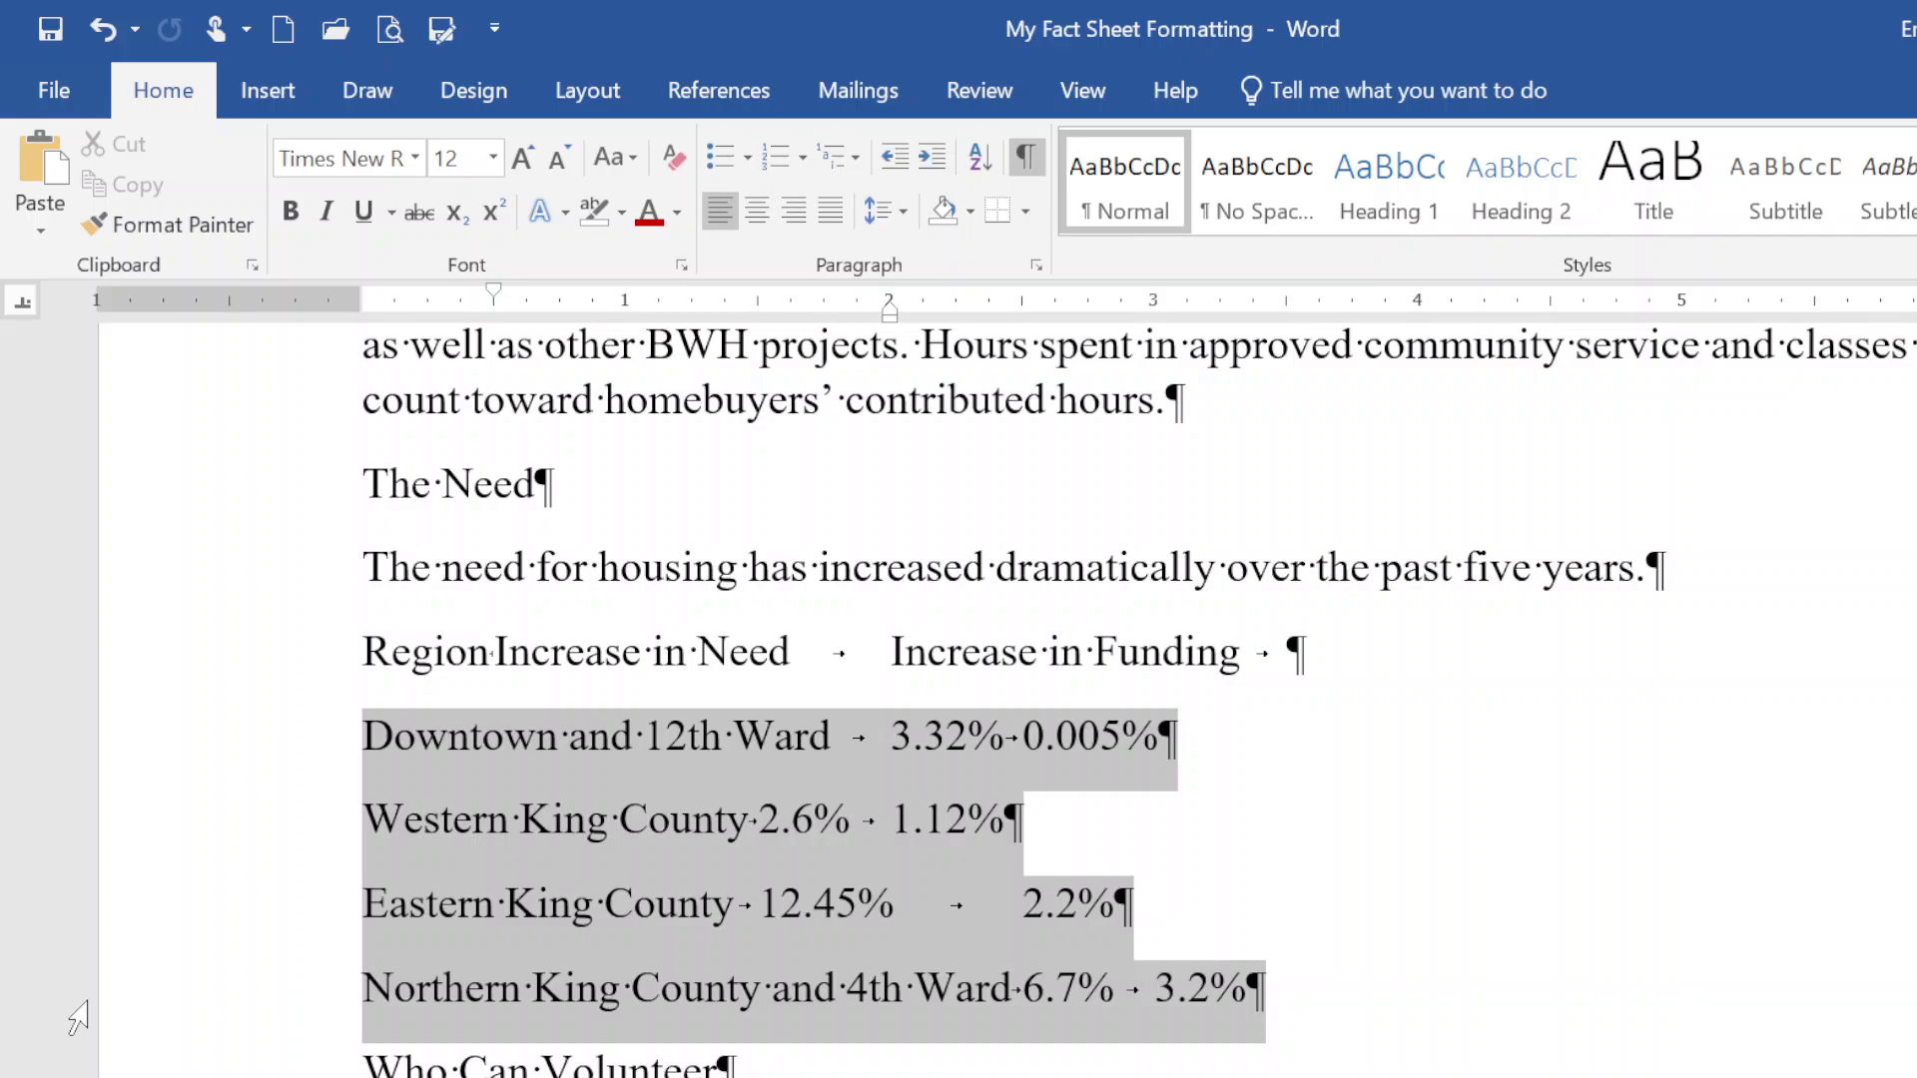
left_click_drag(78, 1018, 67, 1020)
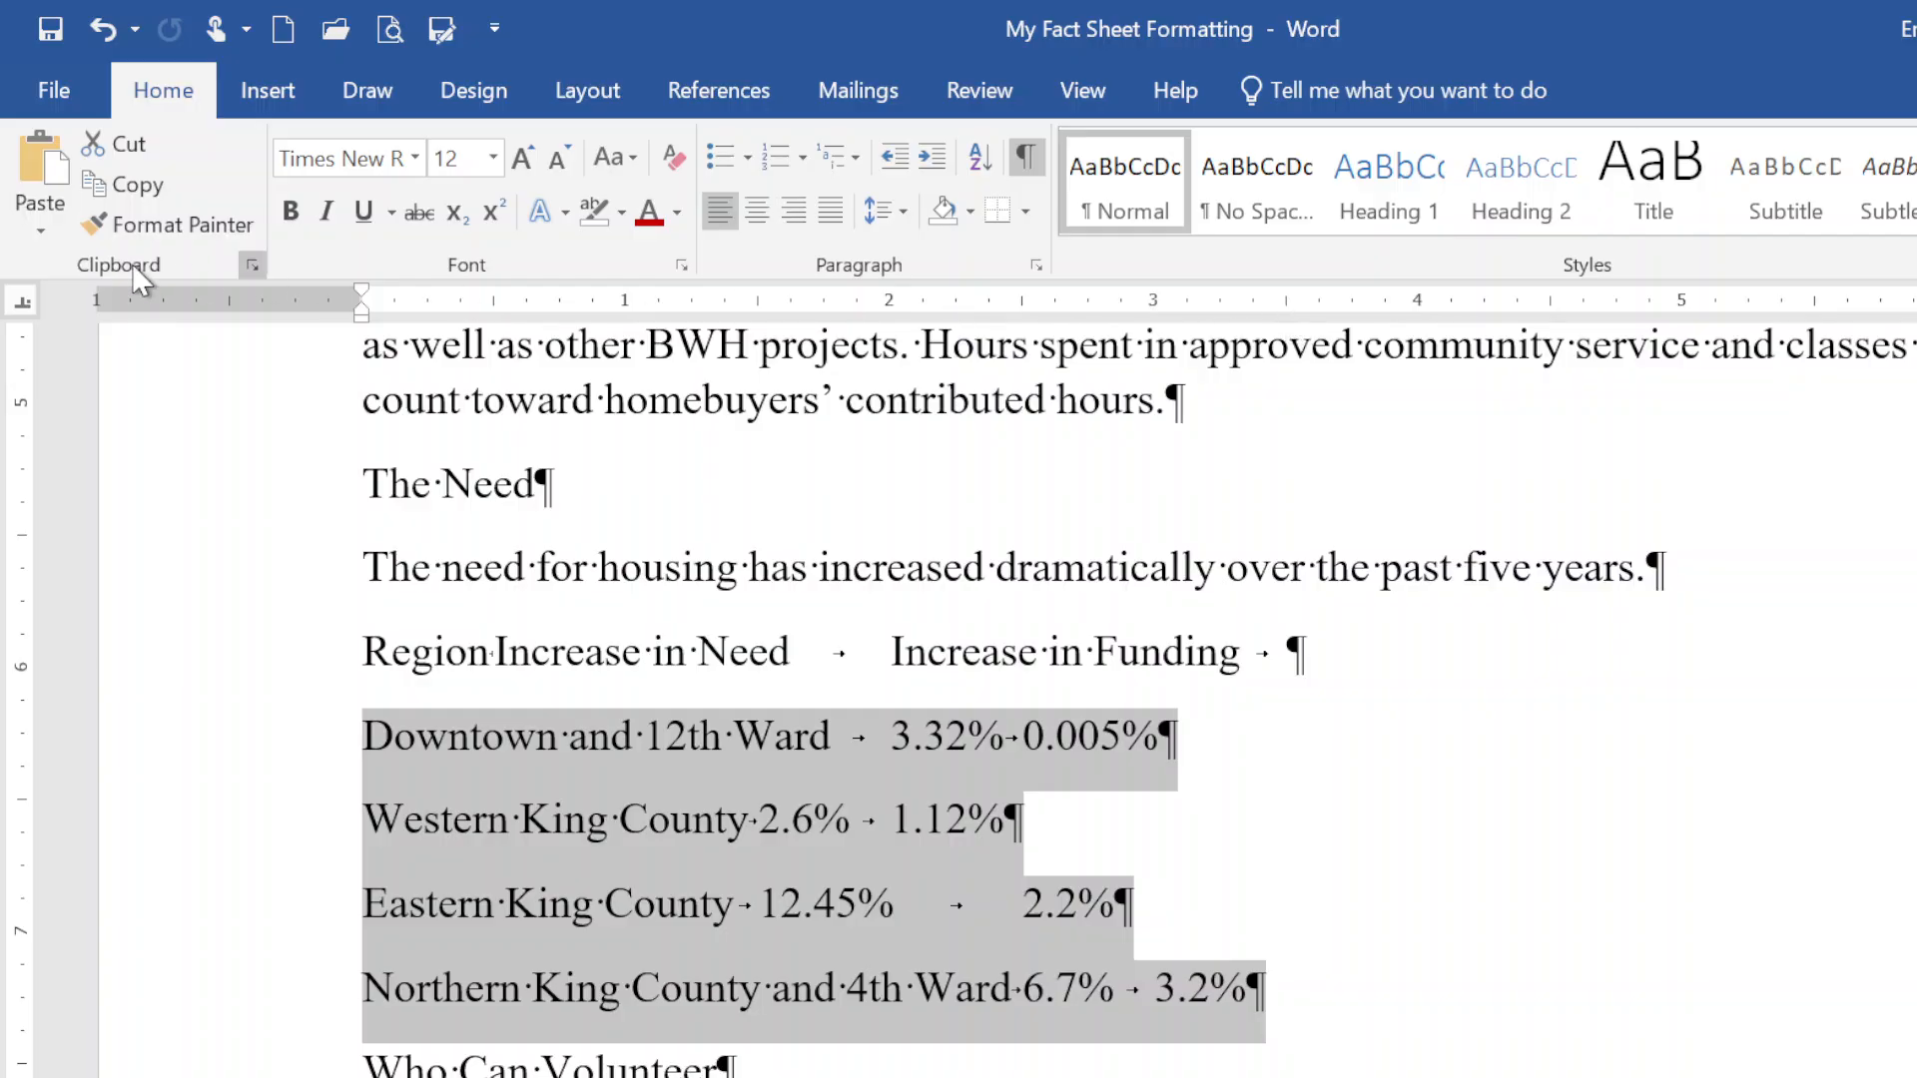
left_click(1287, 305)
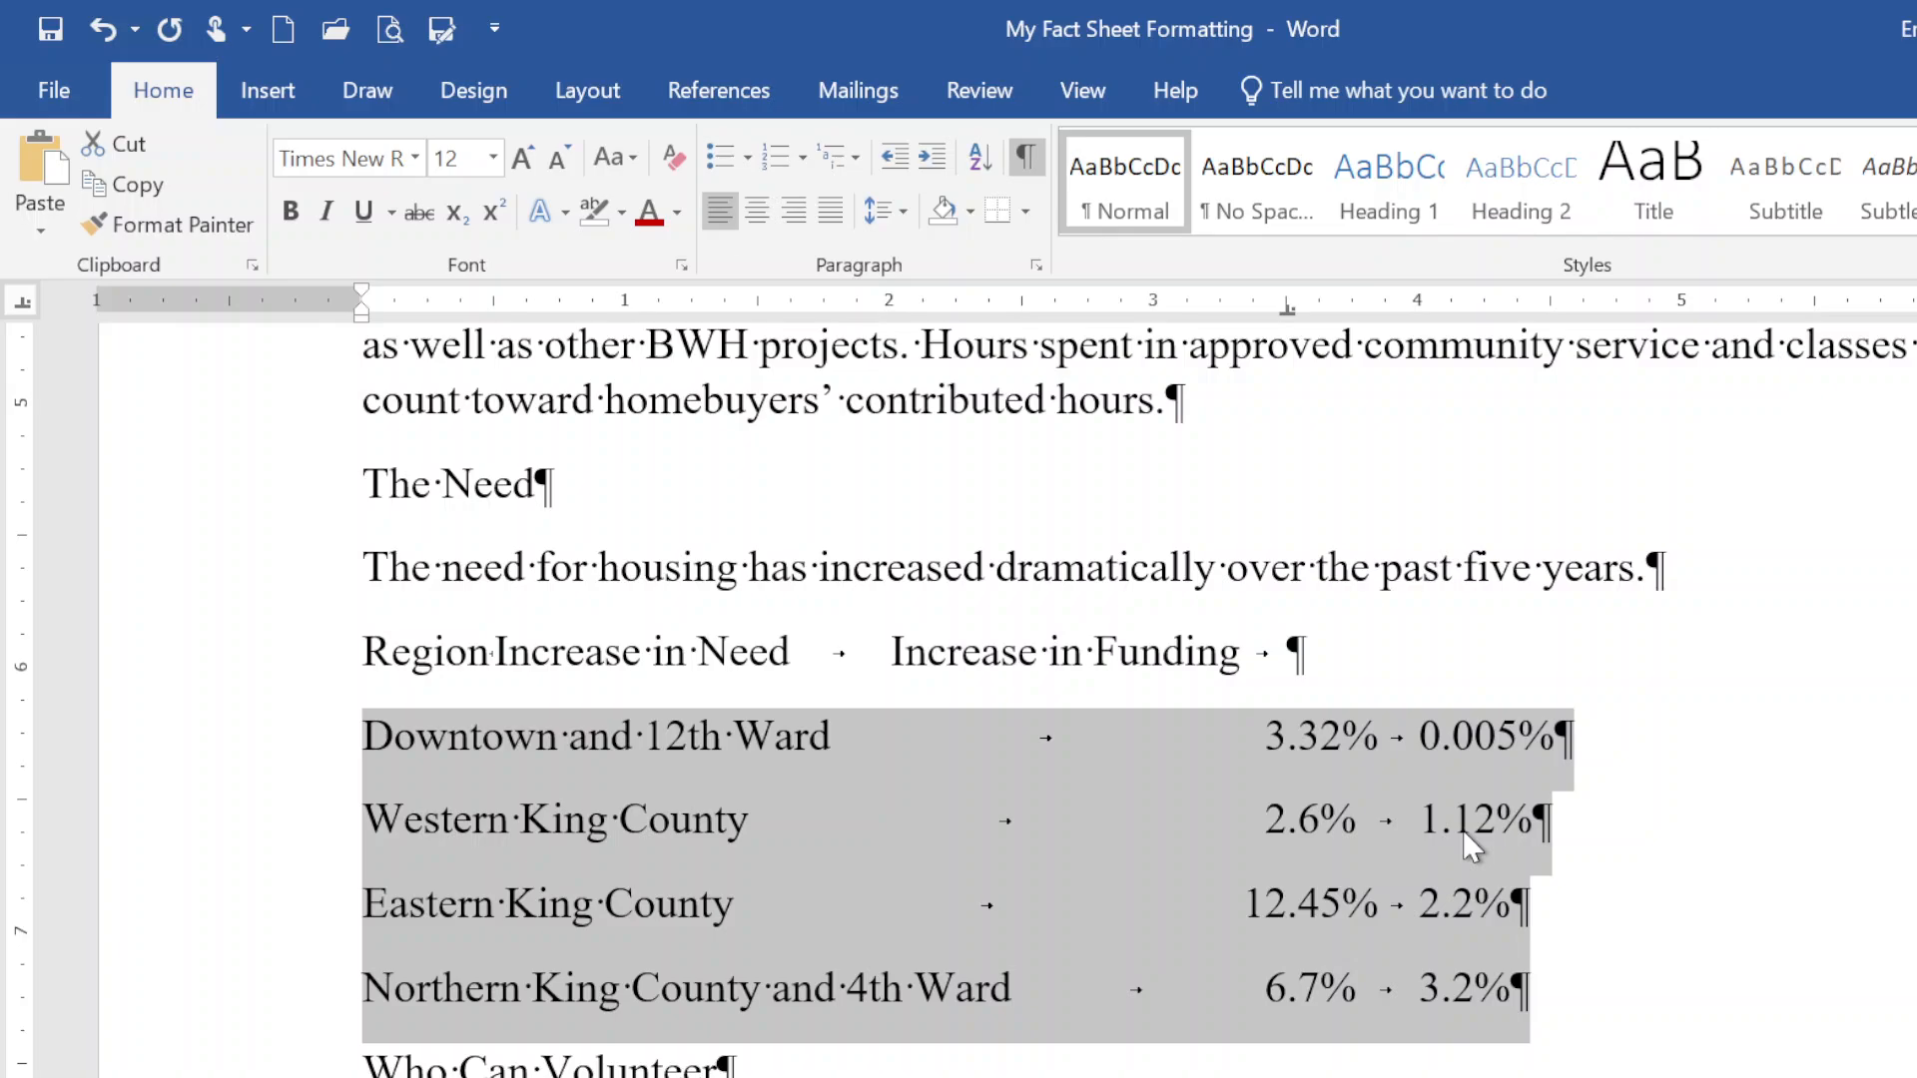
left_click(1684, 305)
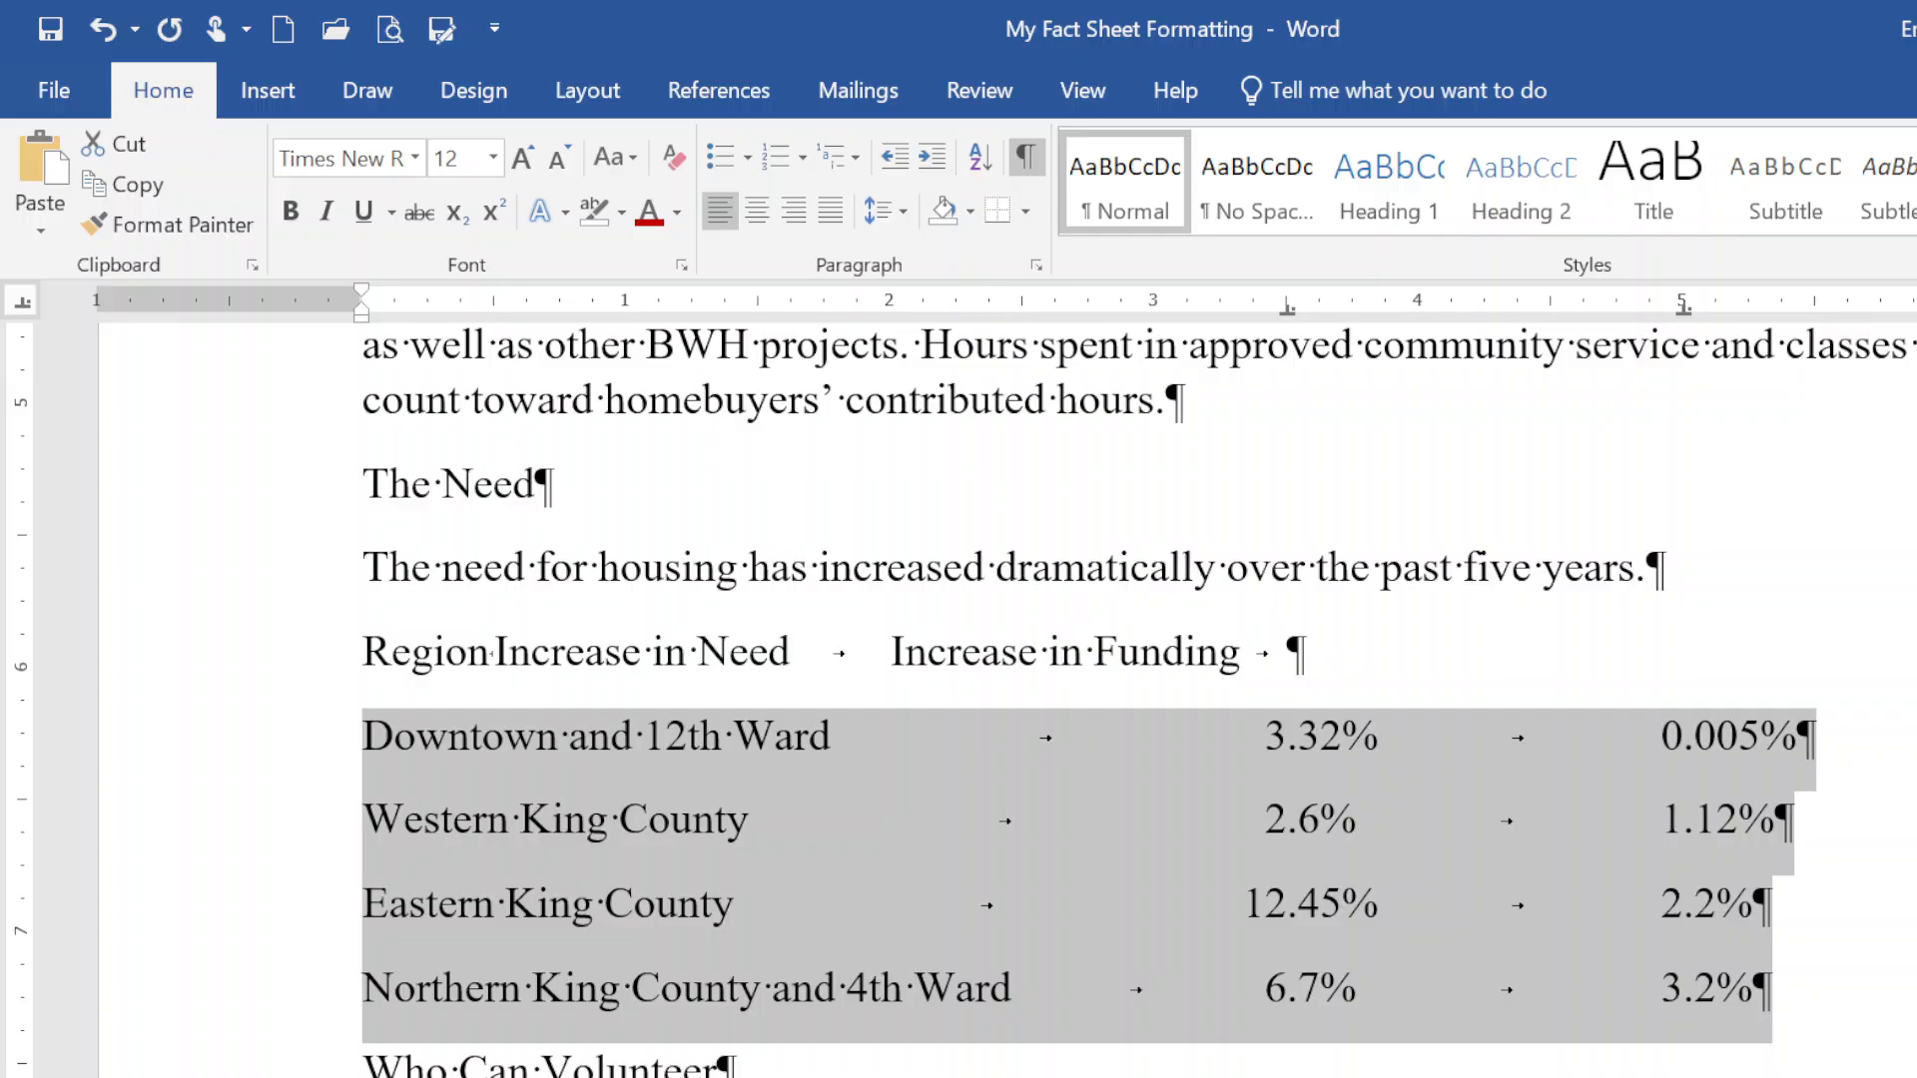
Set center tab stops at 3.5 and 5 inches for the Region heading row
left_click(13, 307)
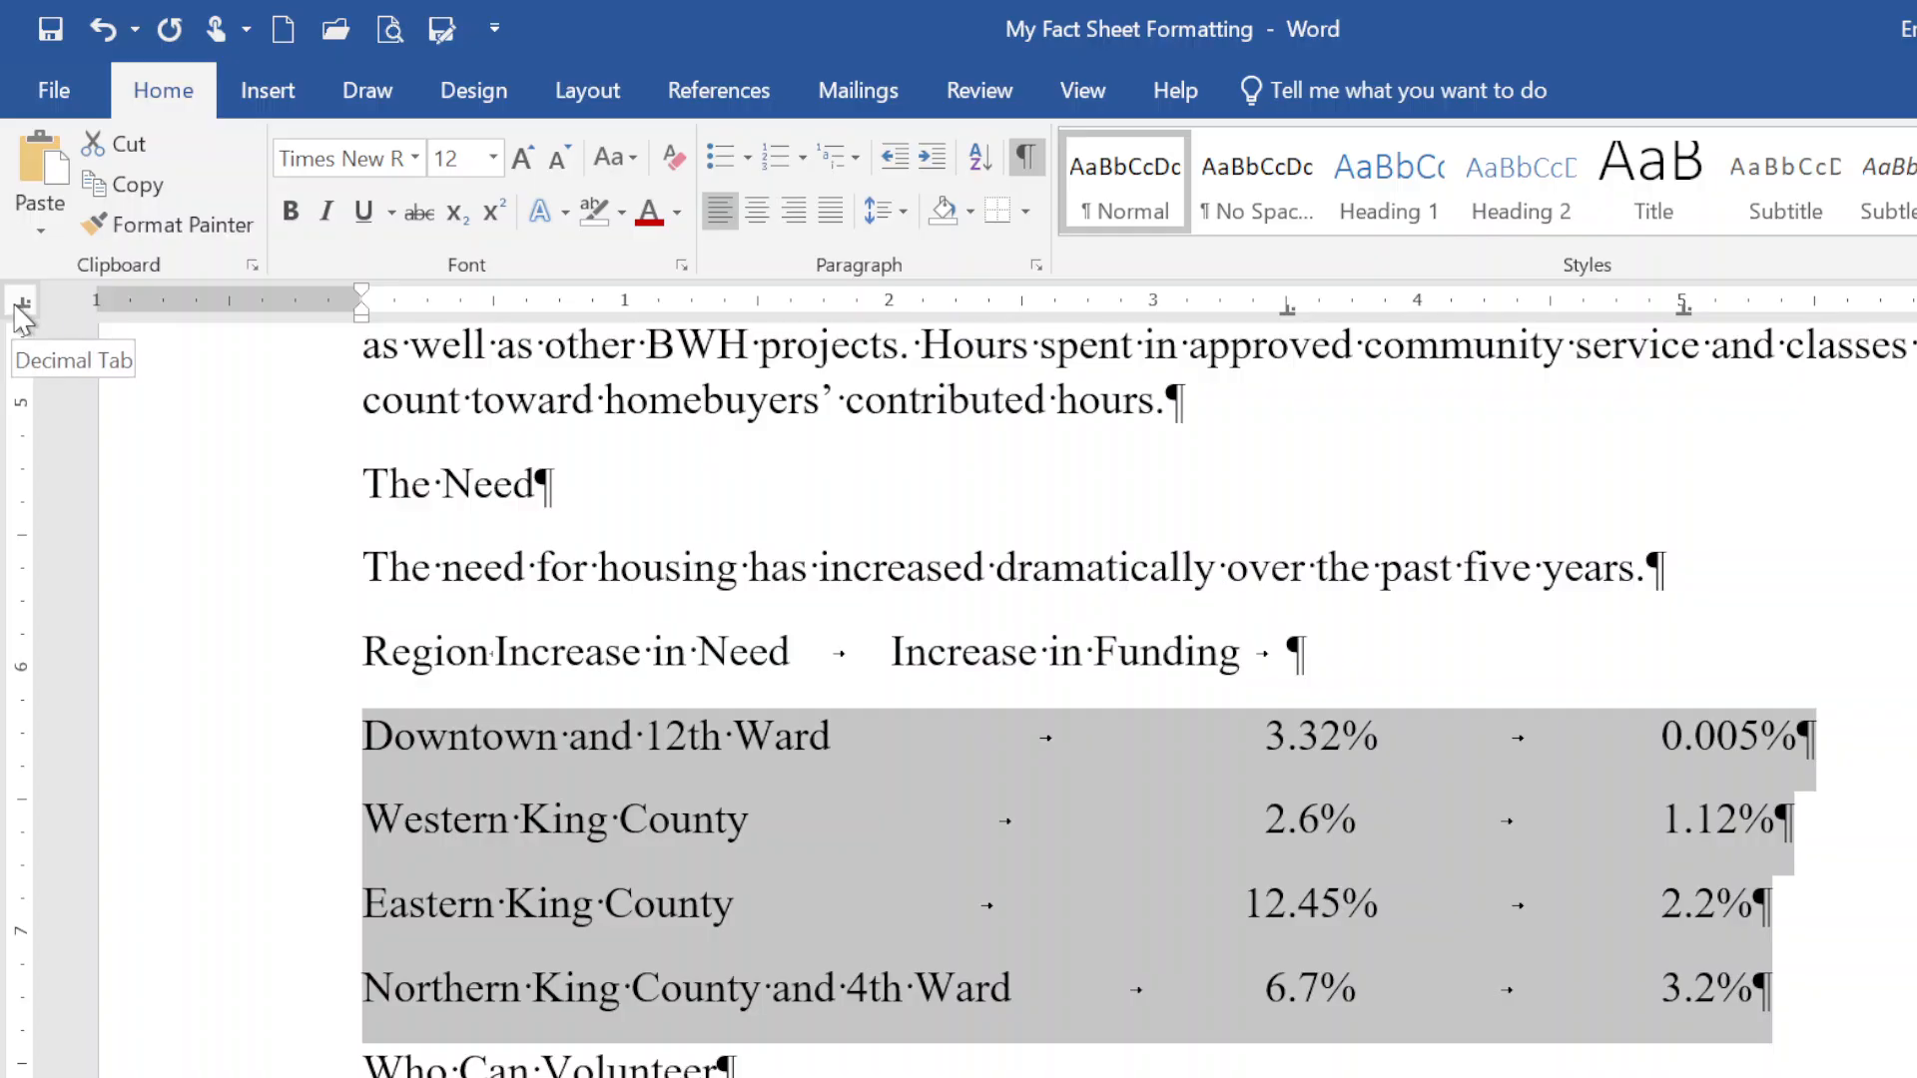
left_click(14, 309)
left_click(21, 302)
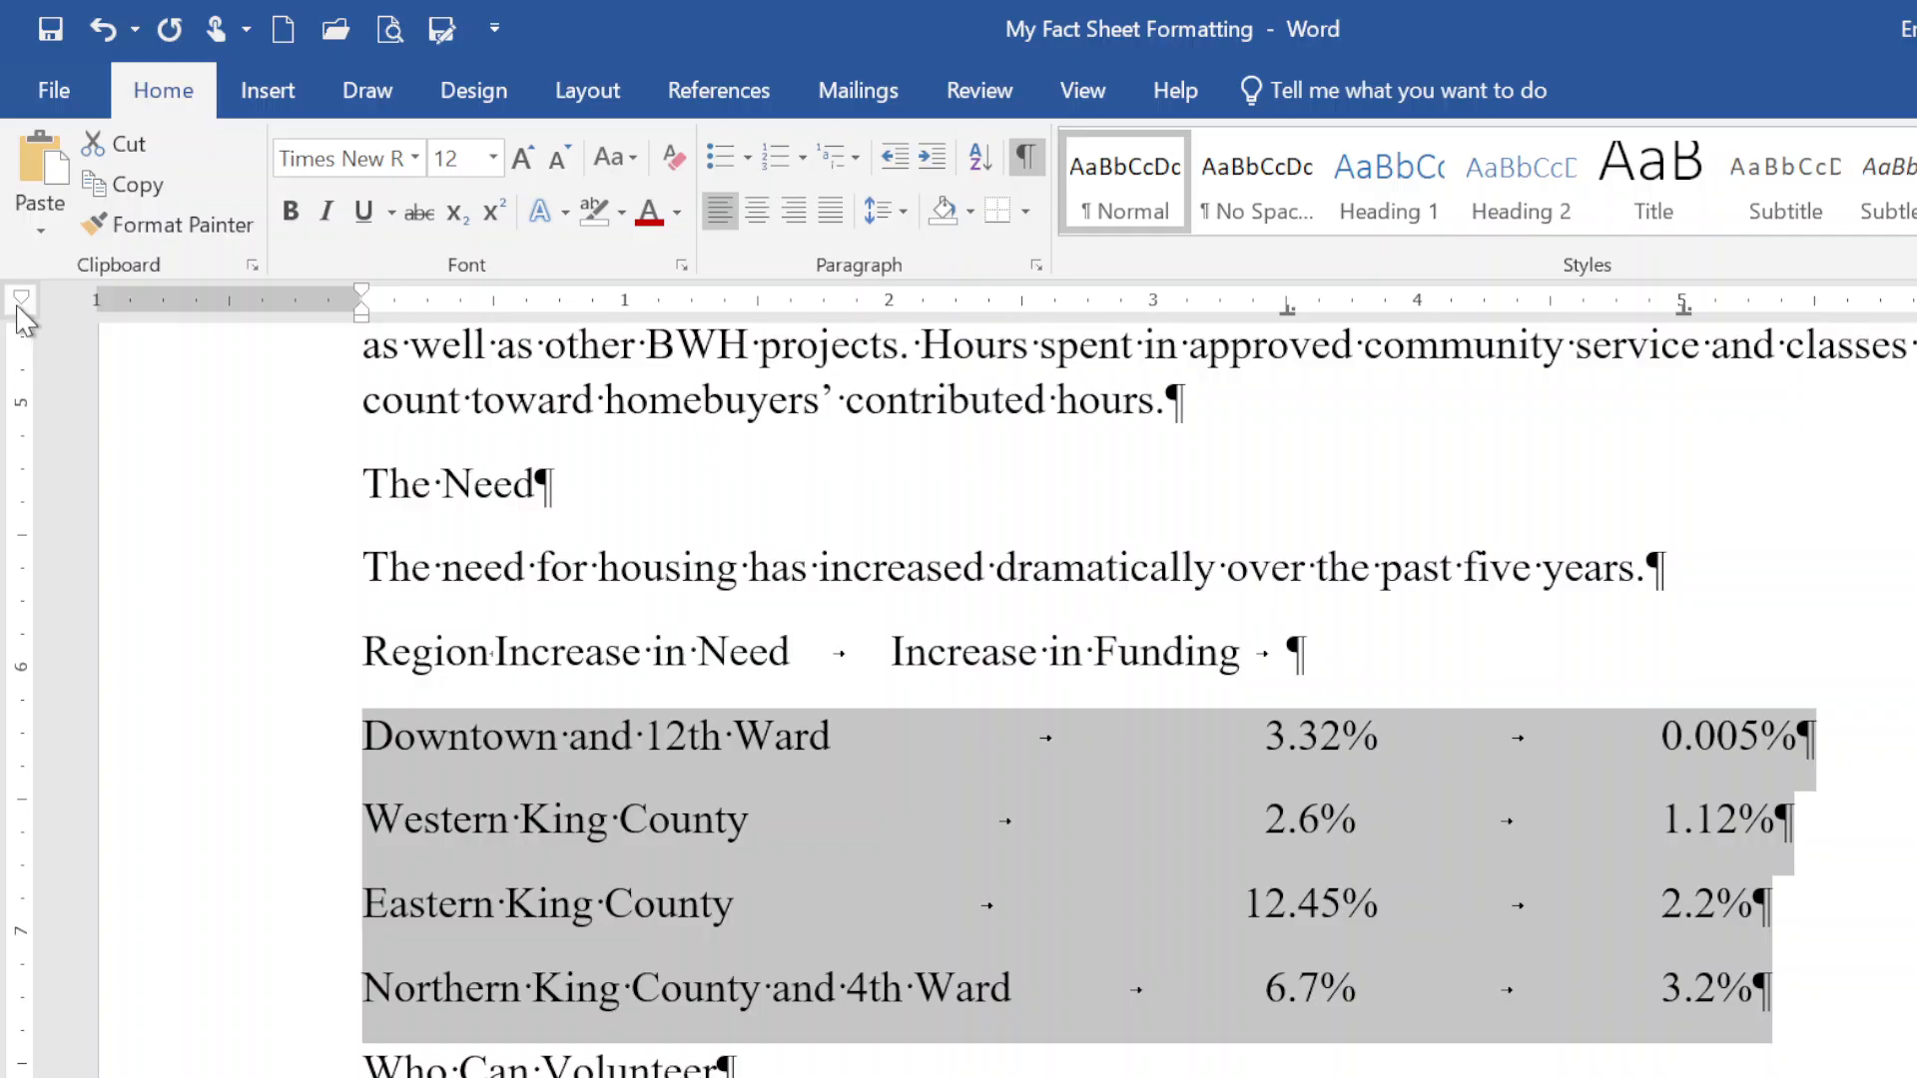
left_click(21, 303)
left_click(21, 302)
left_click(127, 669)
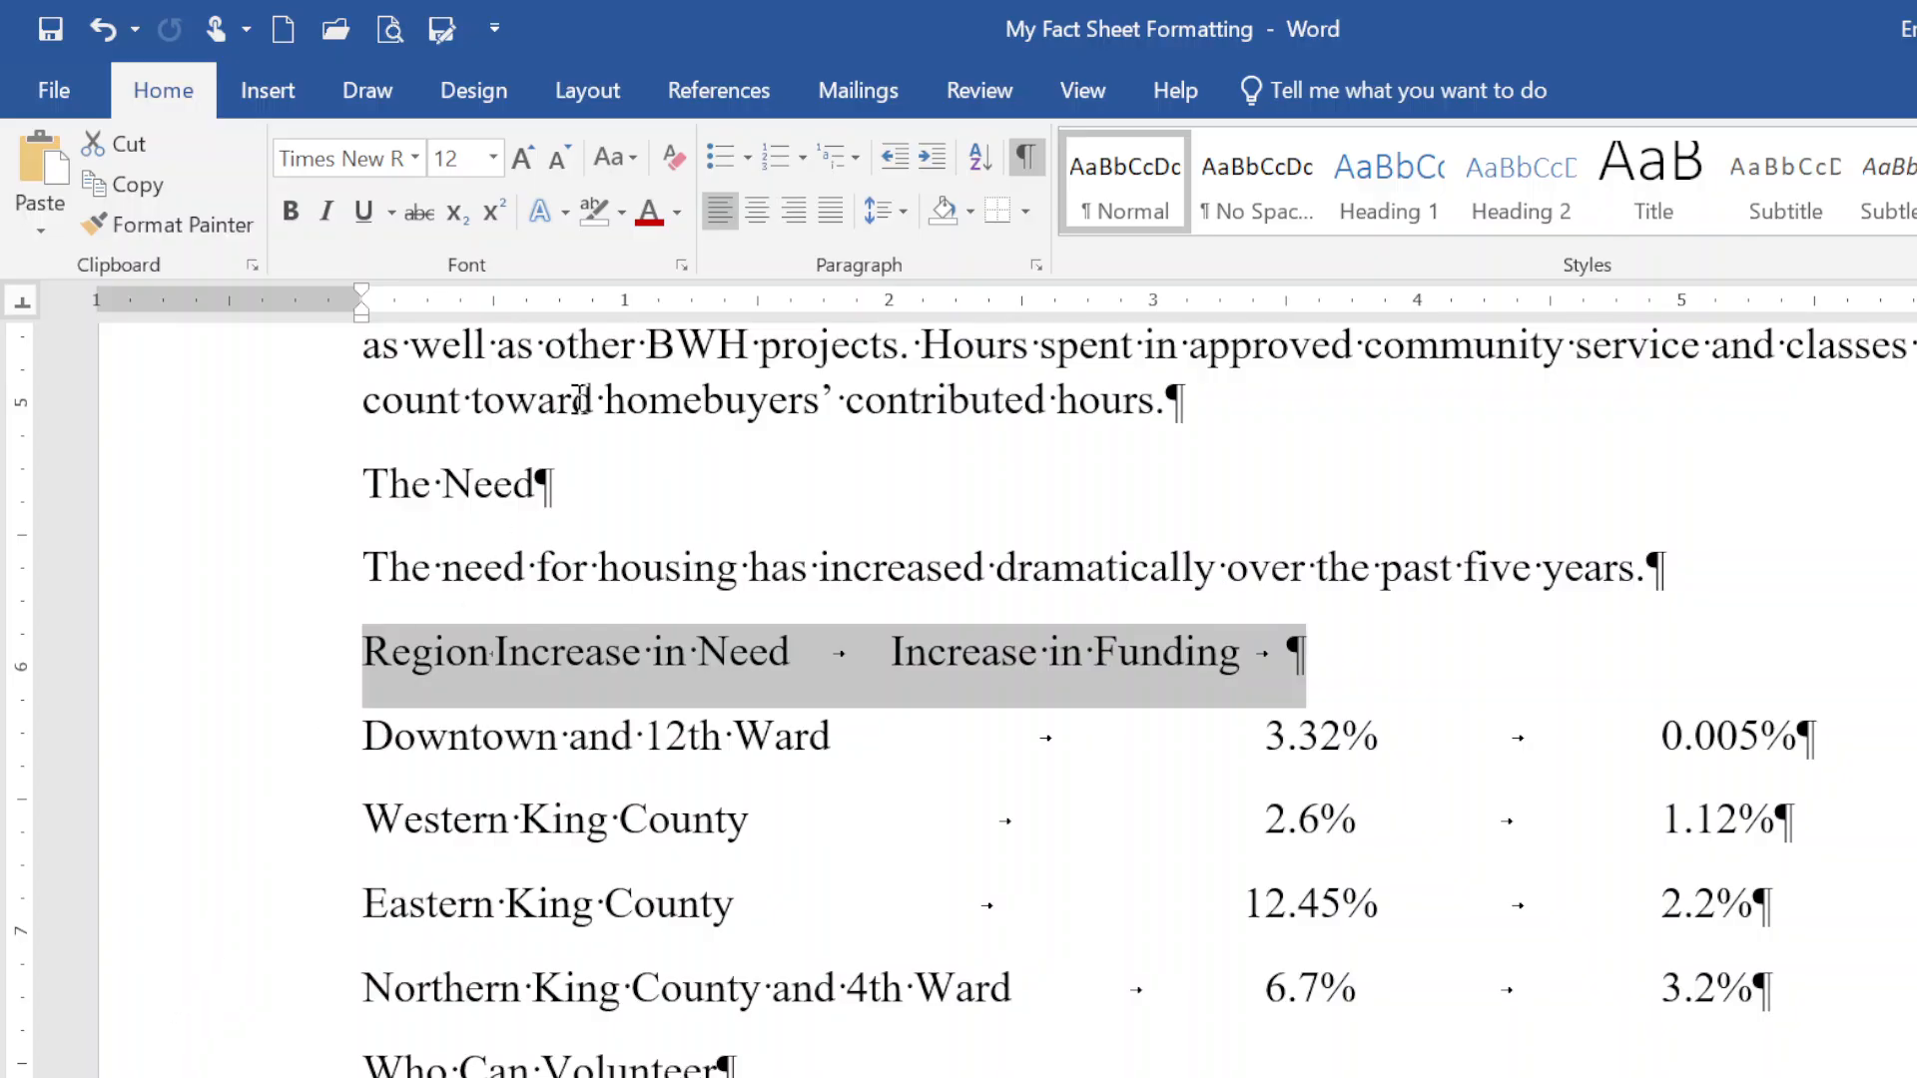
left_click(1287, 308)
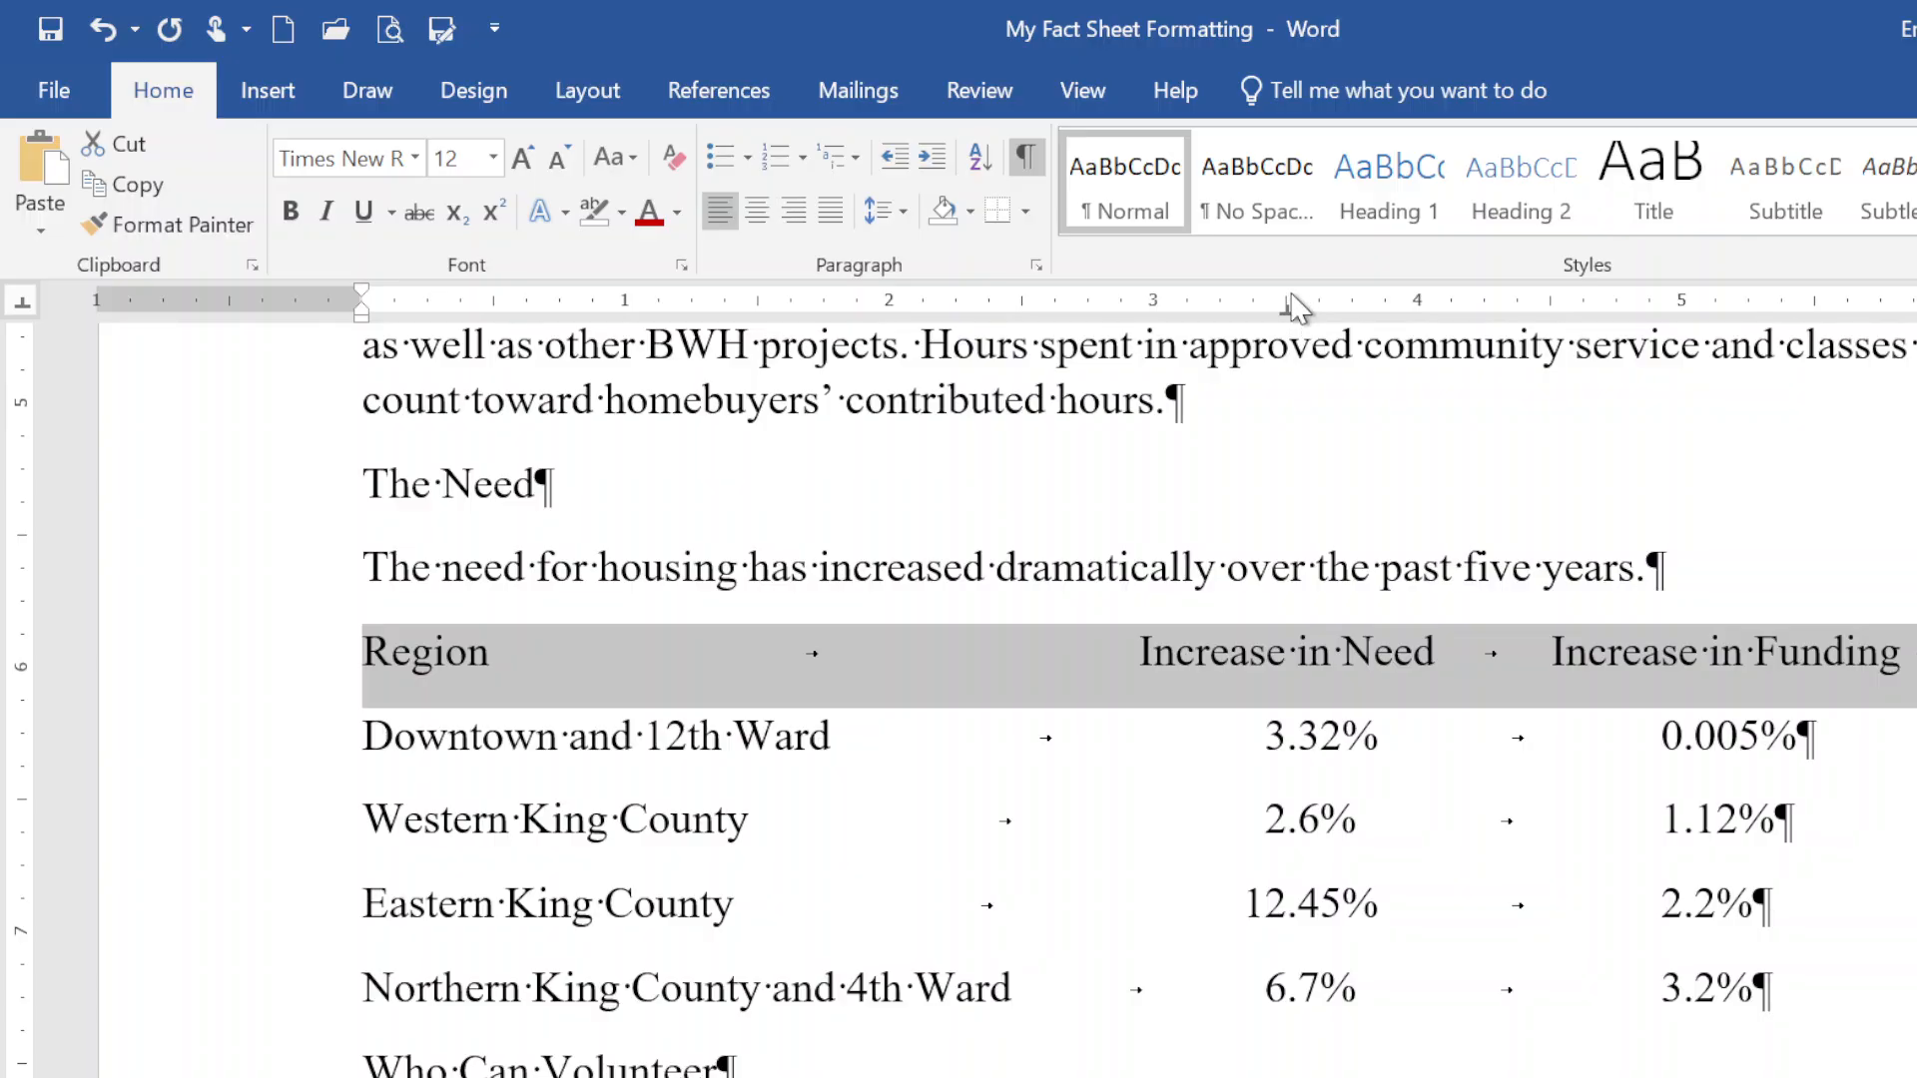
left_click(1681, 310)
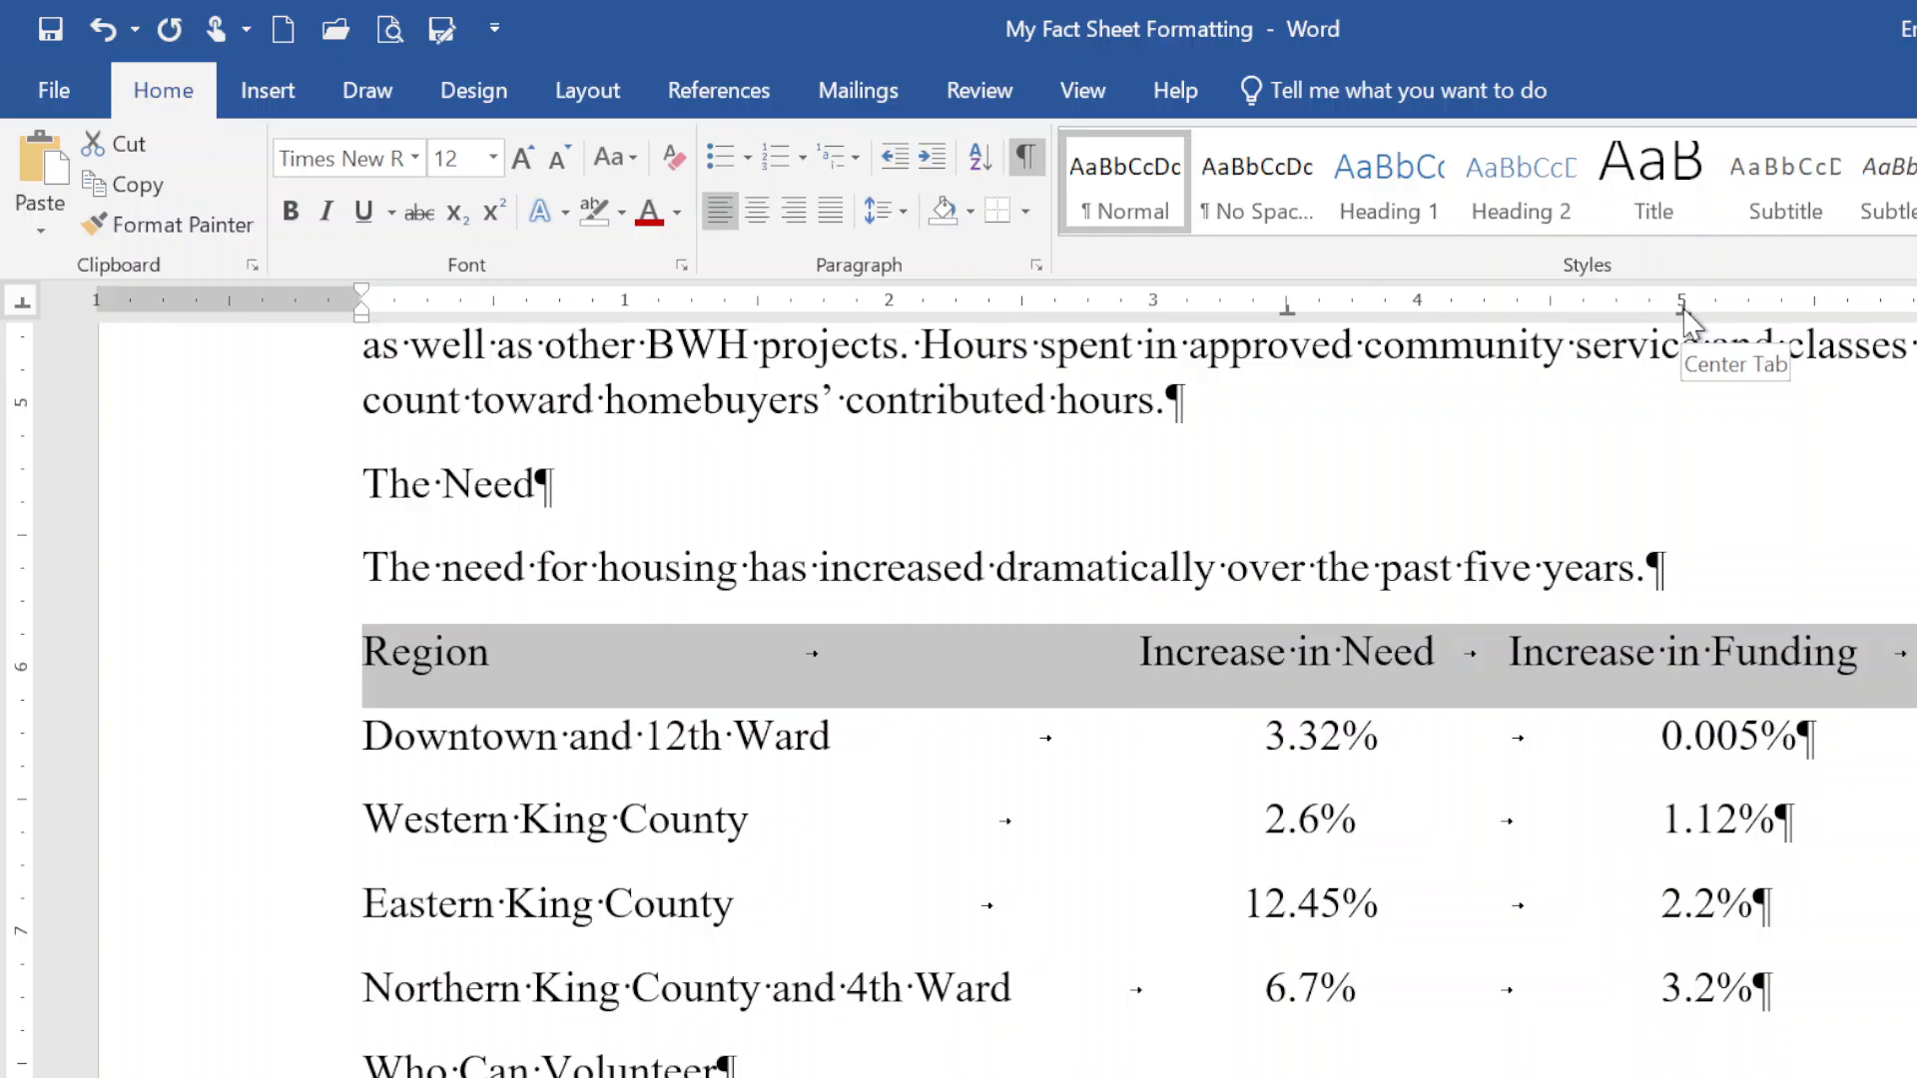
left_click_drag(1684, 310, 1731, 309)
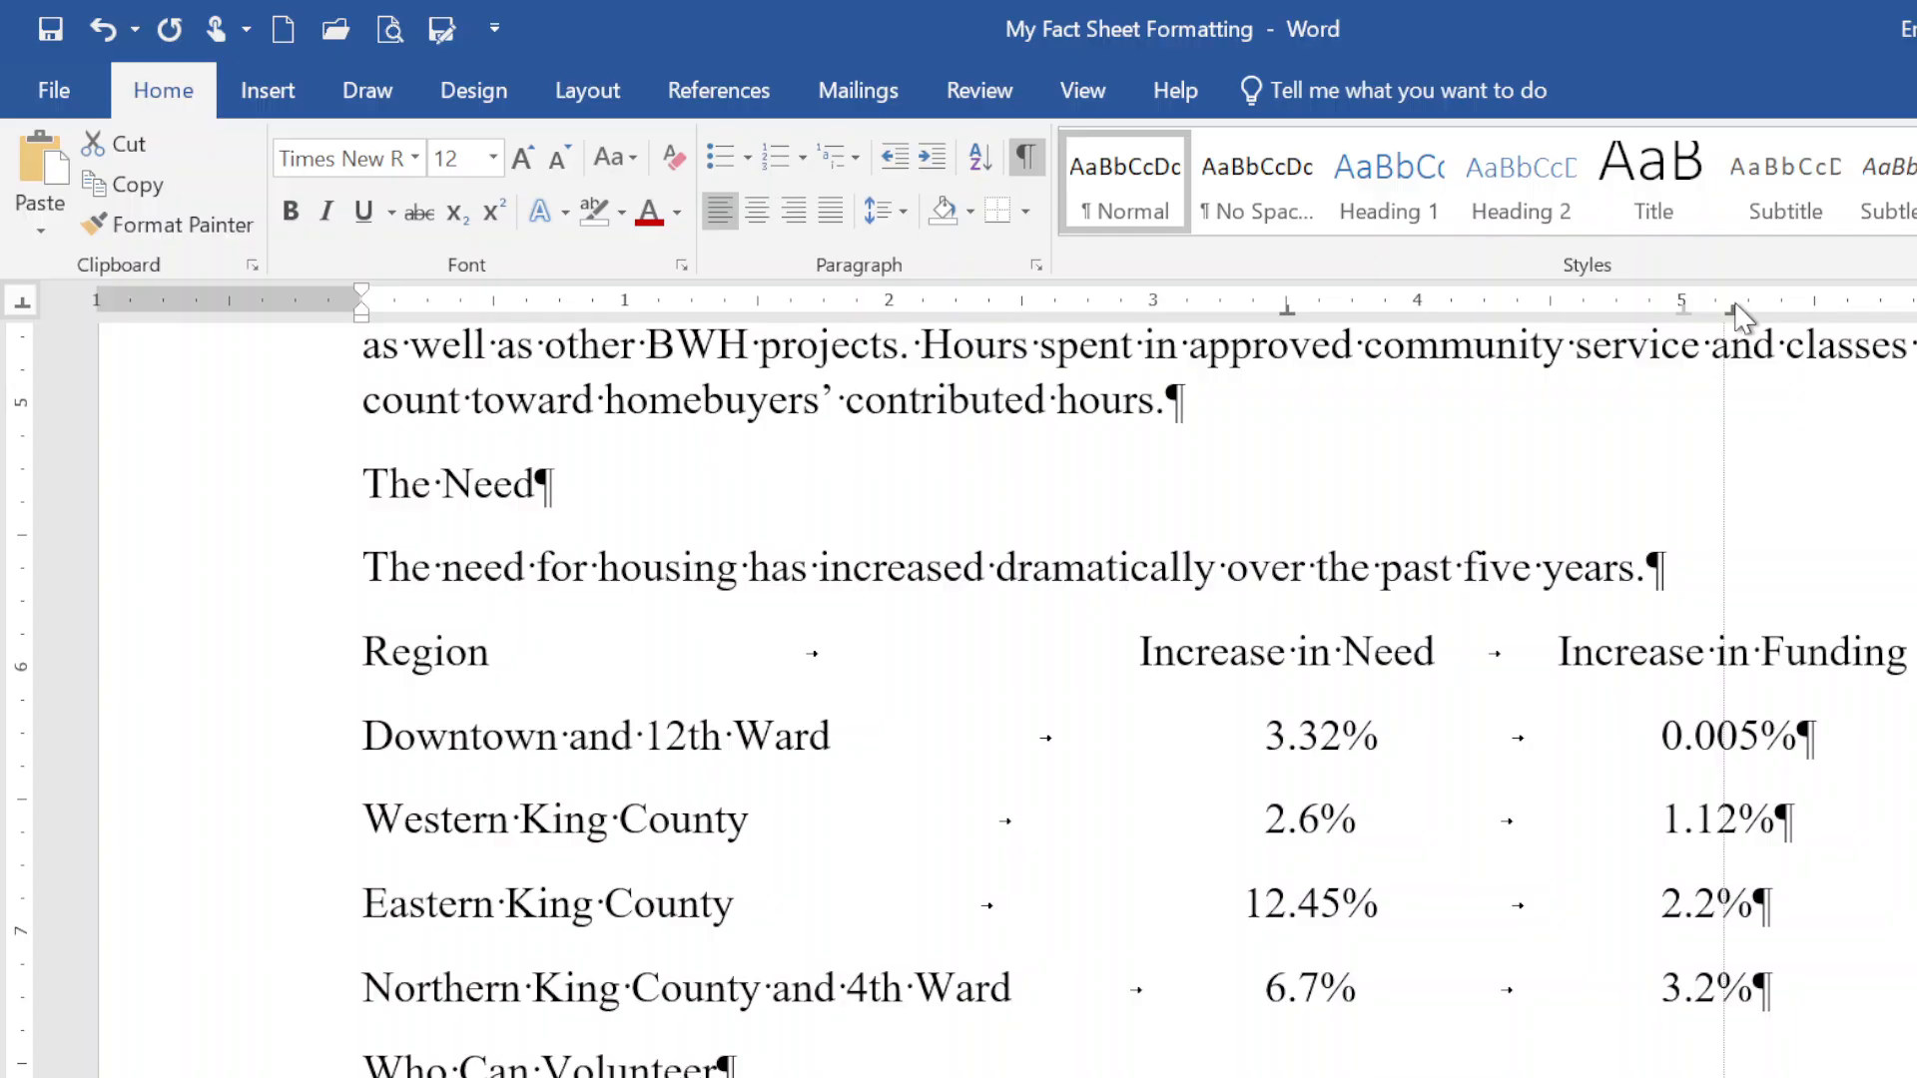
left_click_drag(1743, 317, 1740, 311)
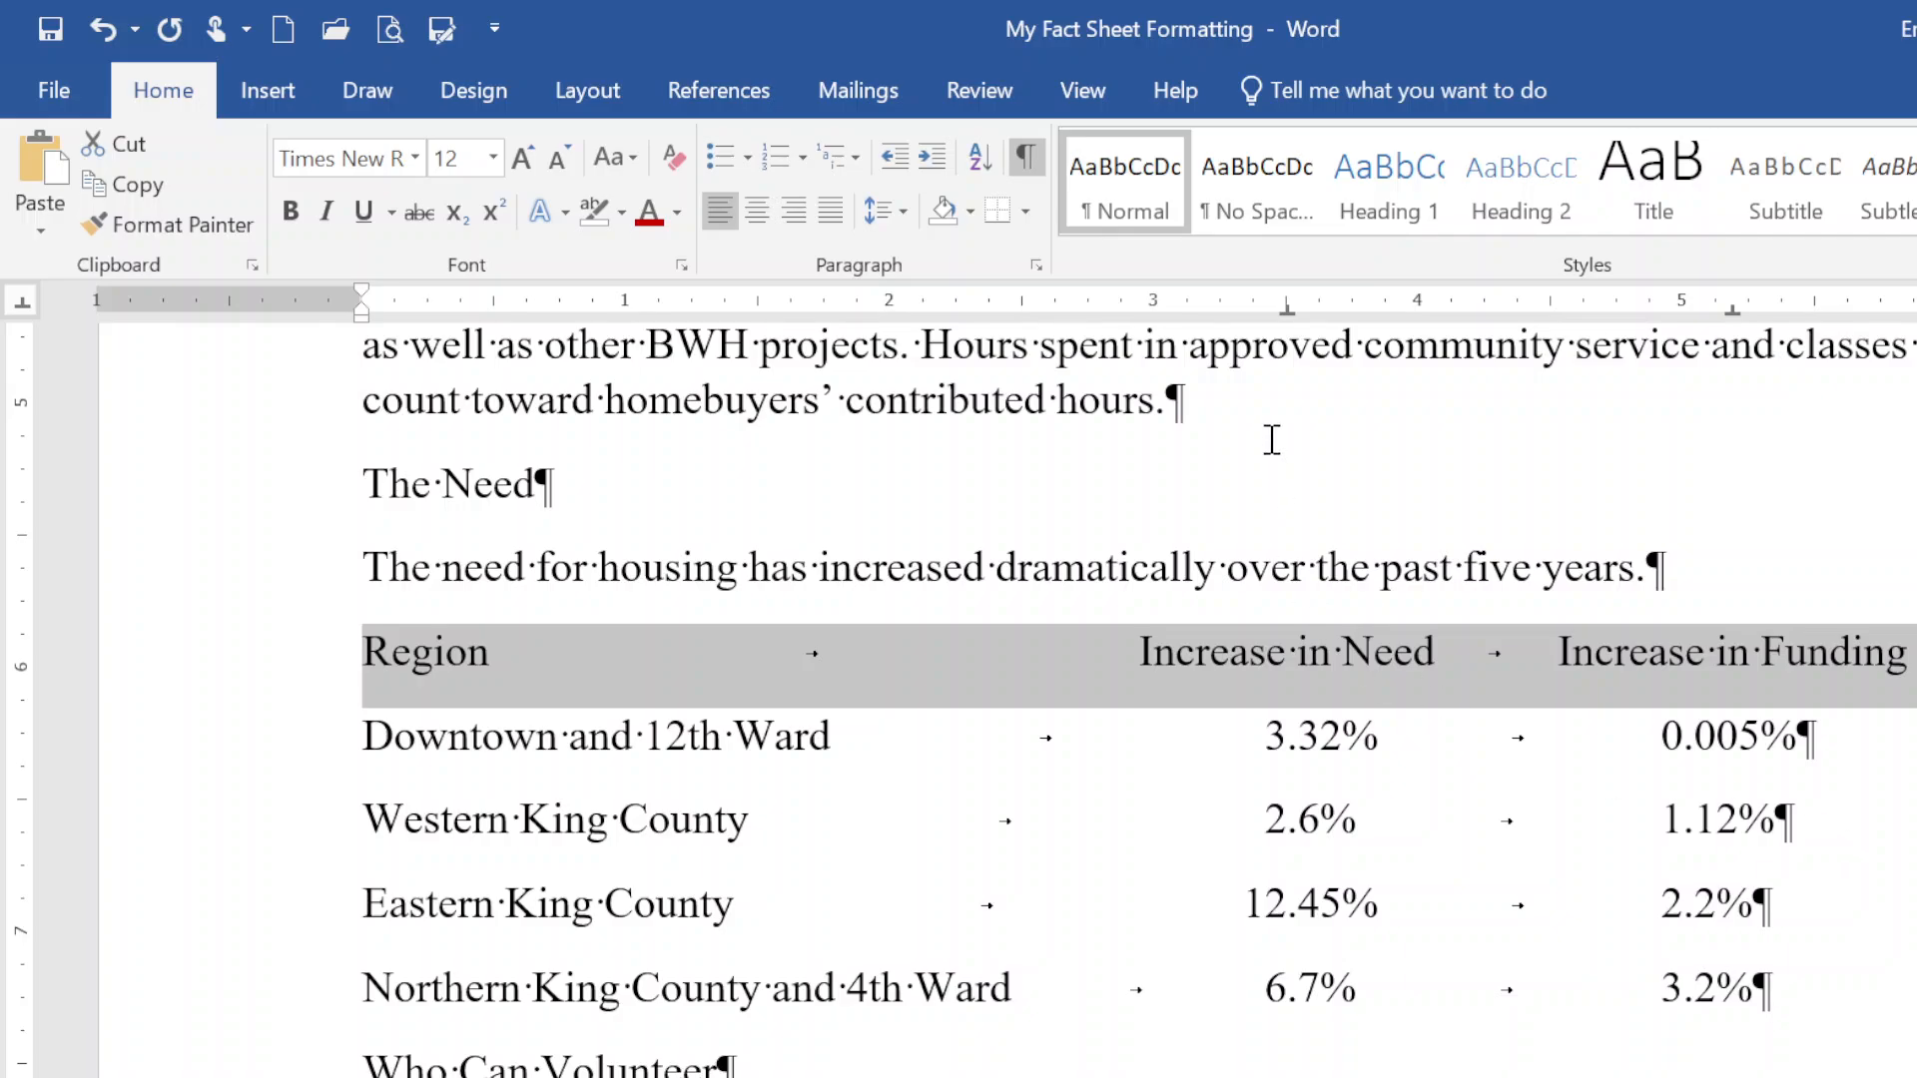
left_click_drag(1295, 322, 1310, 313)
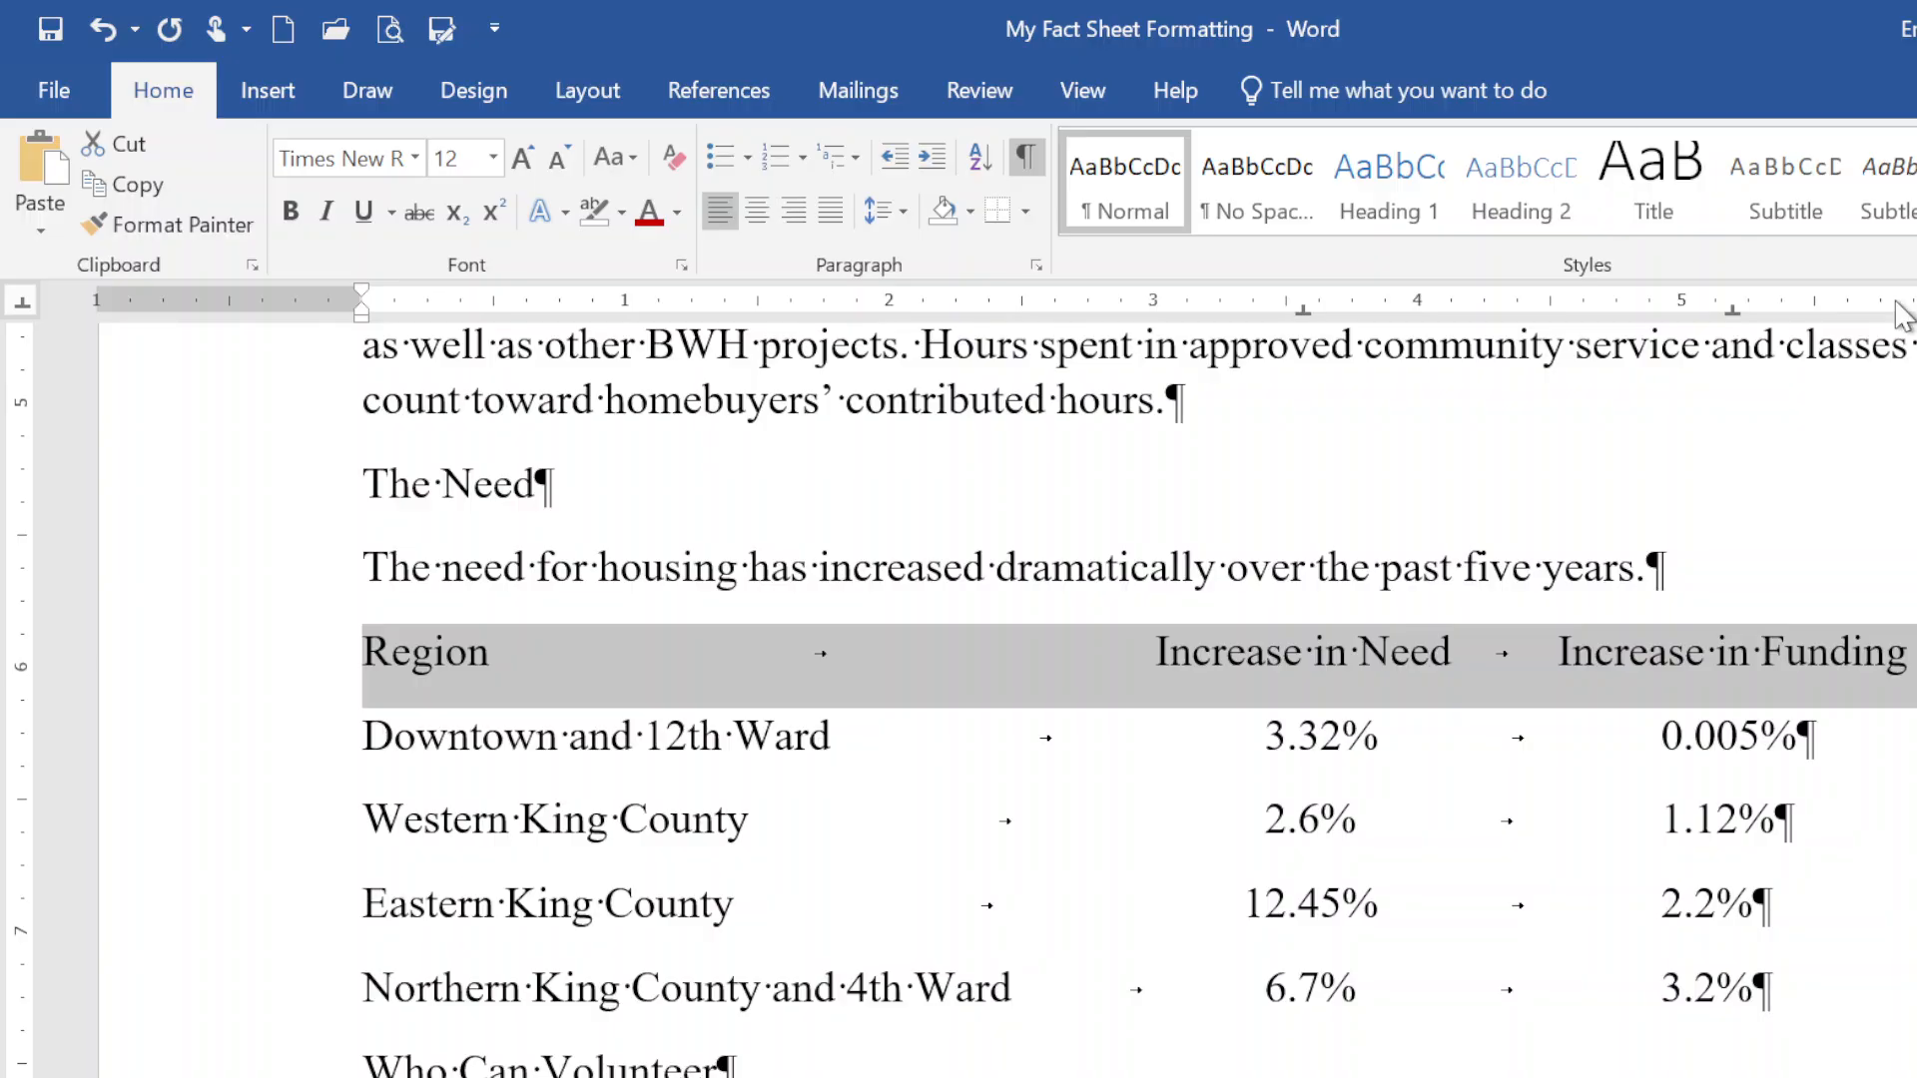
left_click(103, 30)
left_click(103, 30)
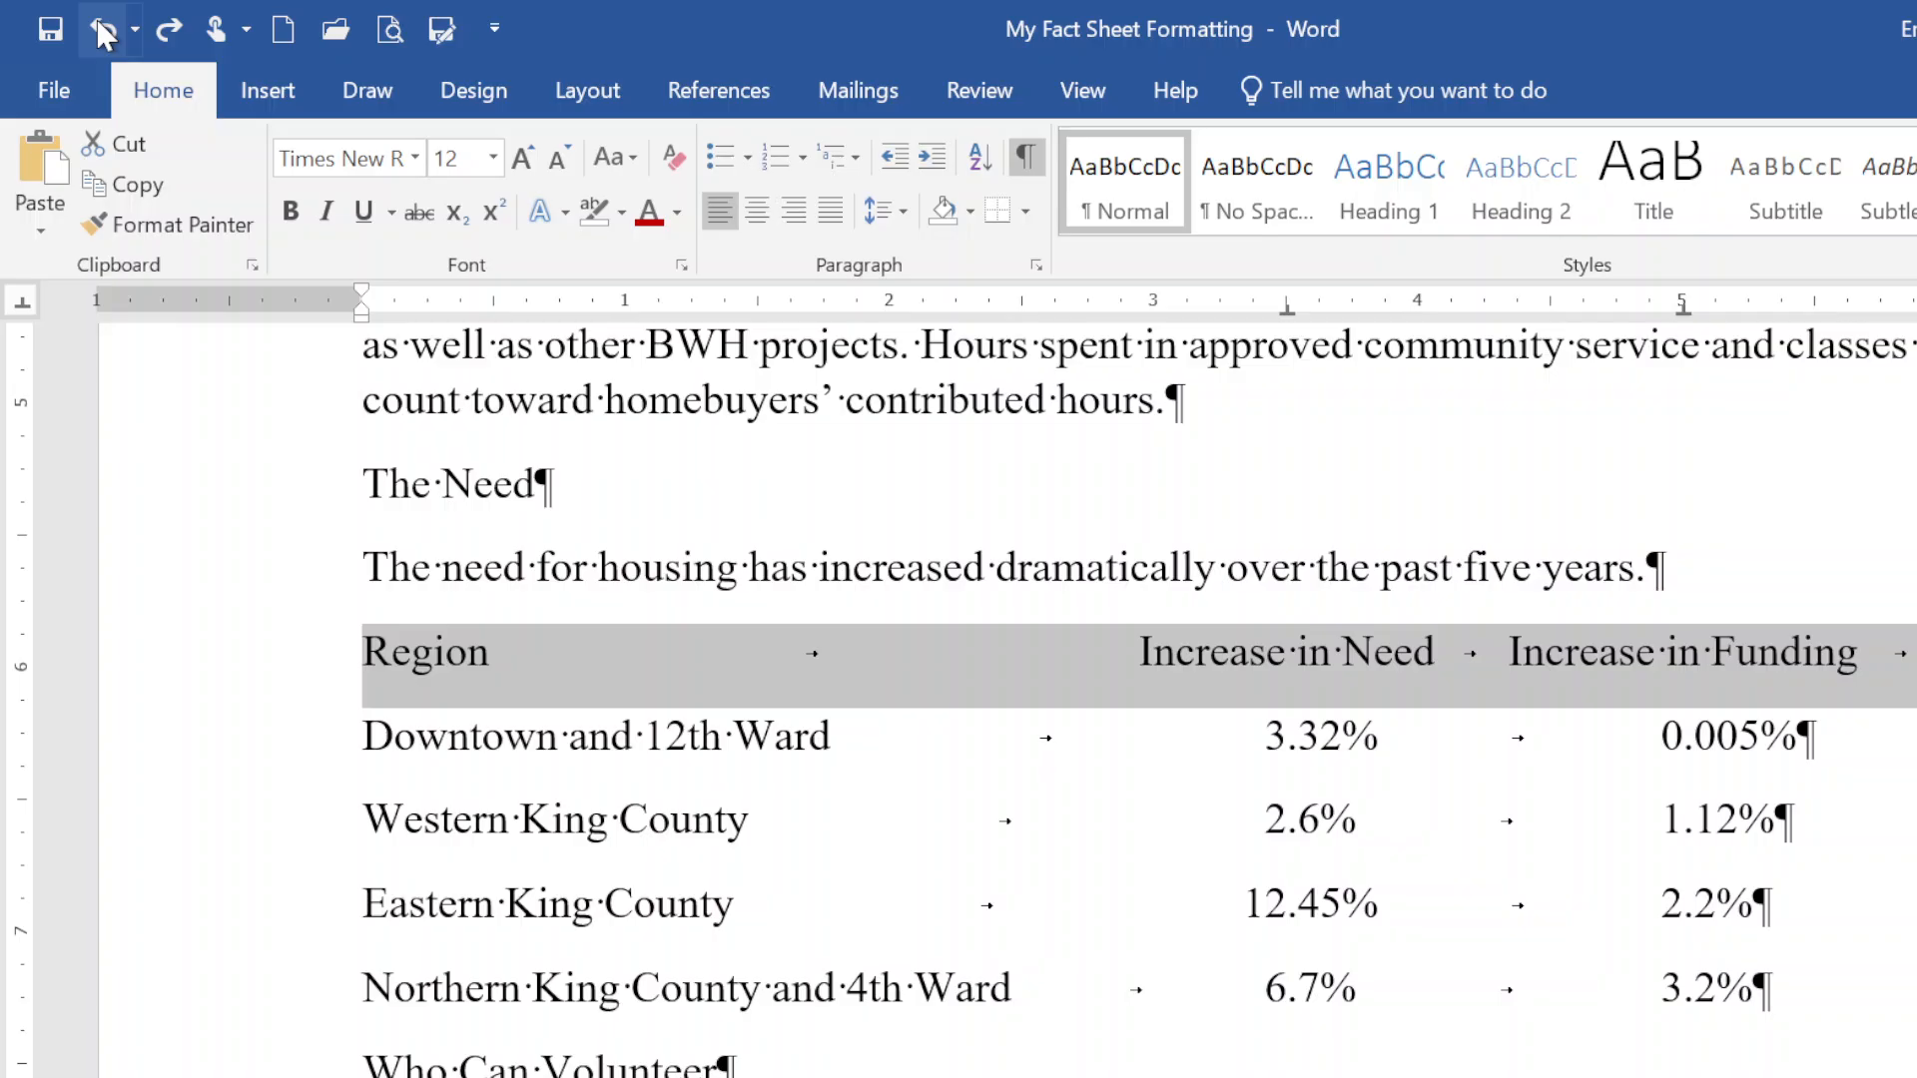
left_click(97, 20)
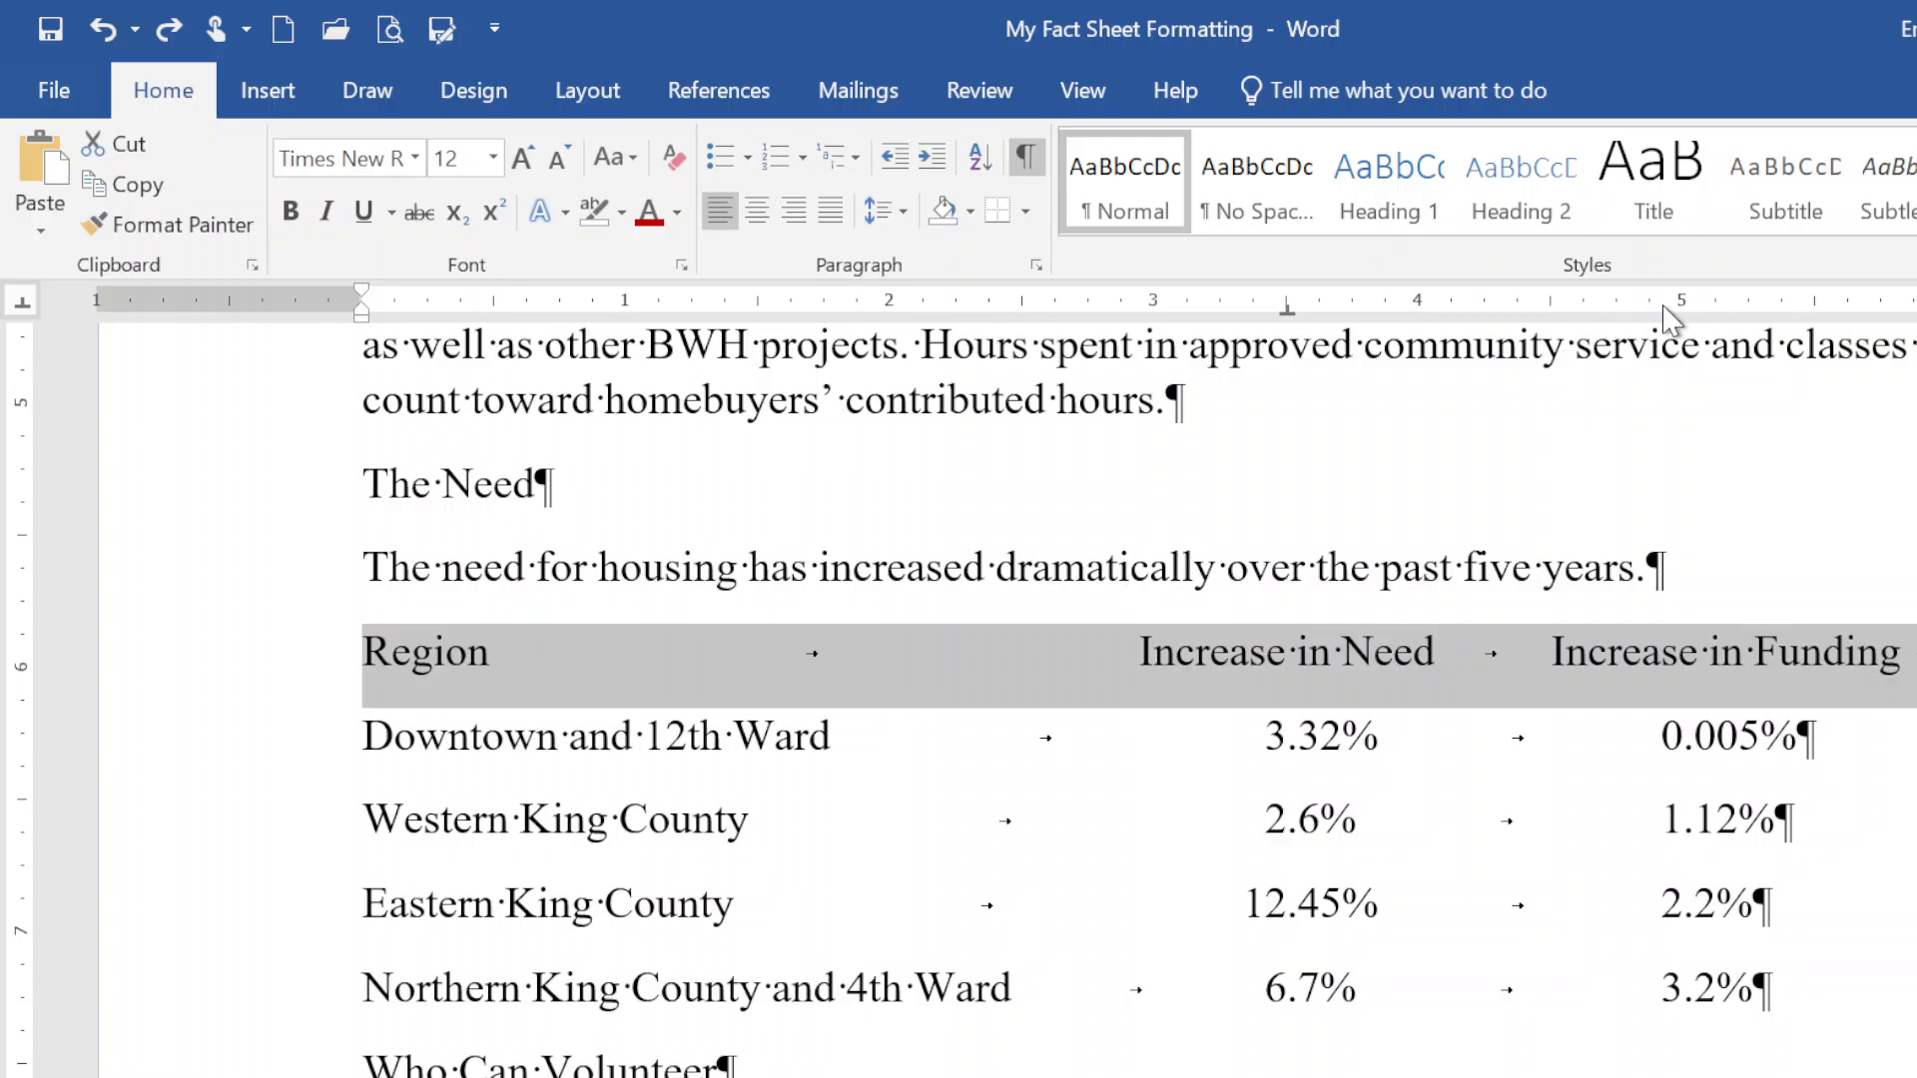
Position the Region heading row's center tab stops at about 3.6 and 5.2 inches
left_click_drag(1686, 310, 1735, 309)
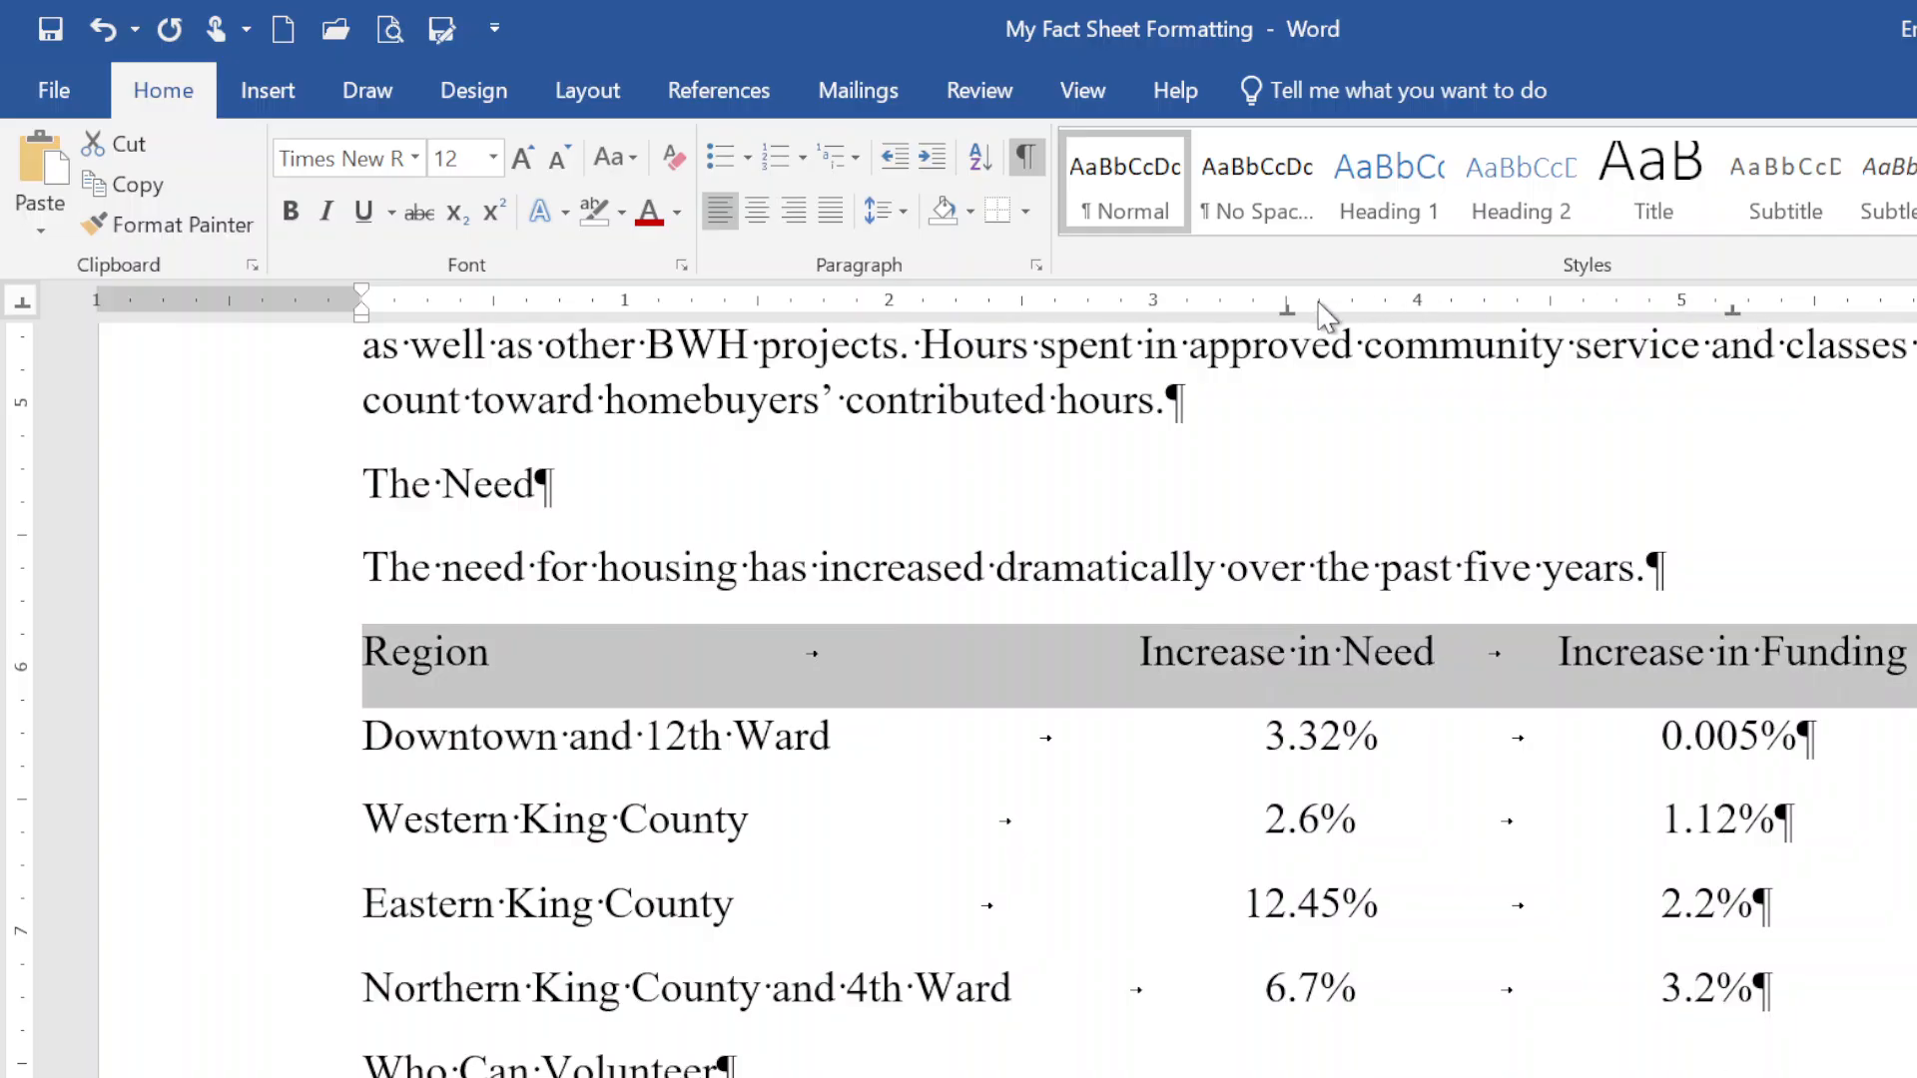
left_click_drag(1289, 311, 1303, 312)
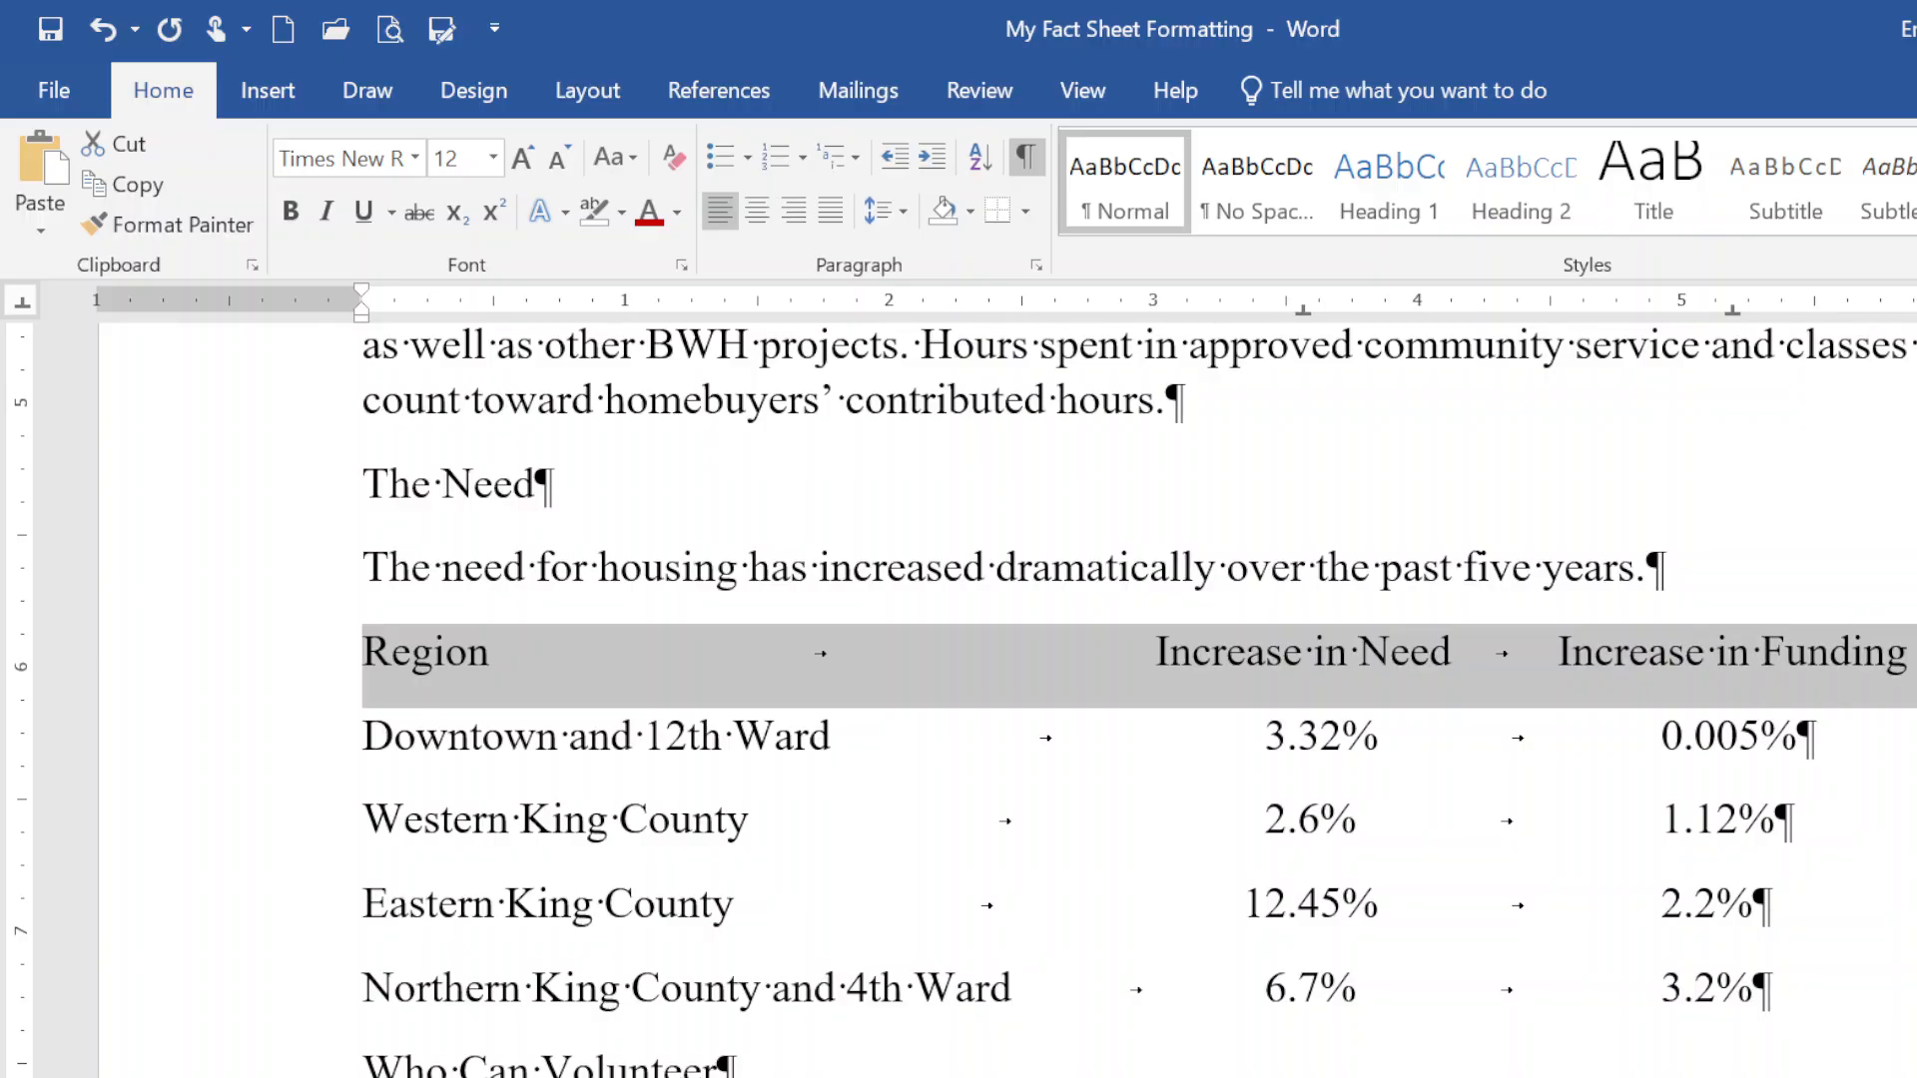
Remove the trailing tab character after "Increase in Funding" and save the document
left_click(1907, 654)
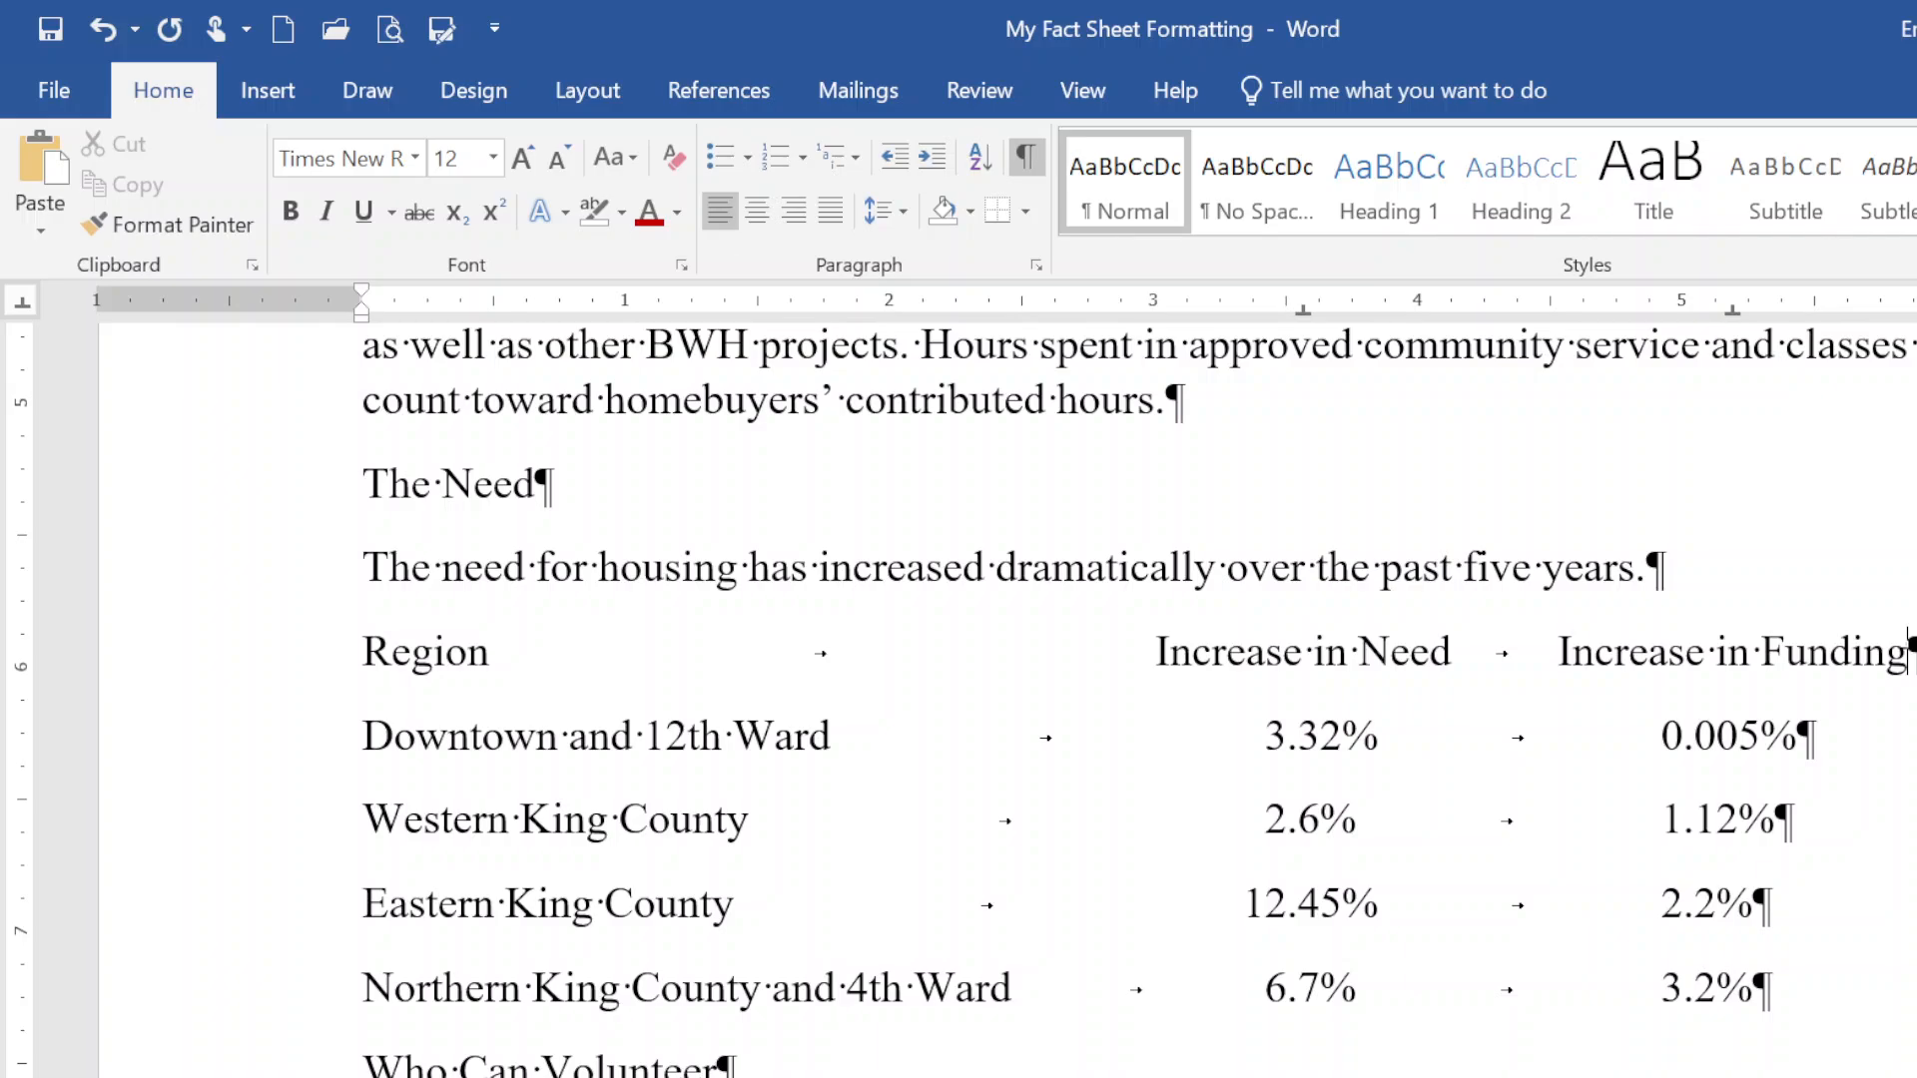
left_click(46, 28)
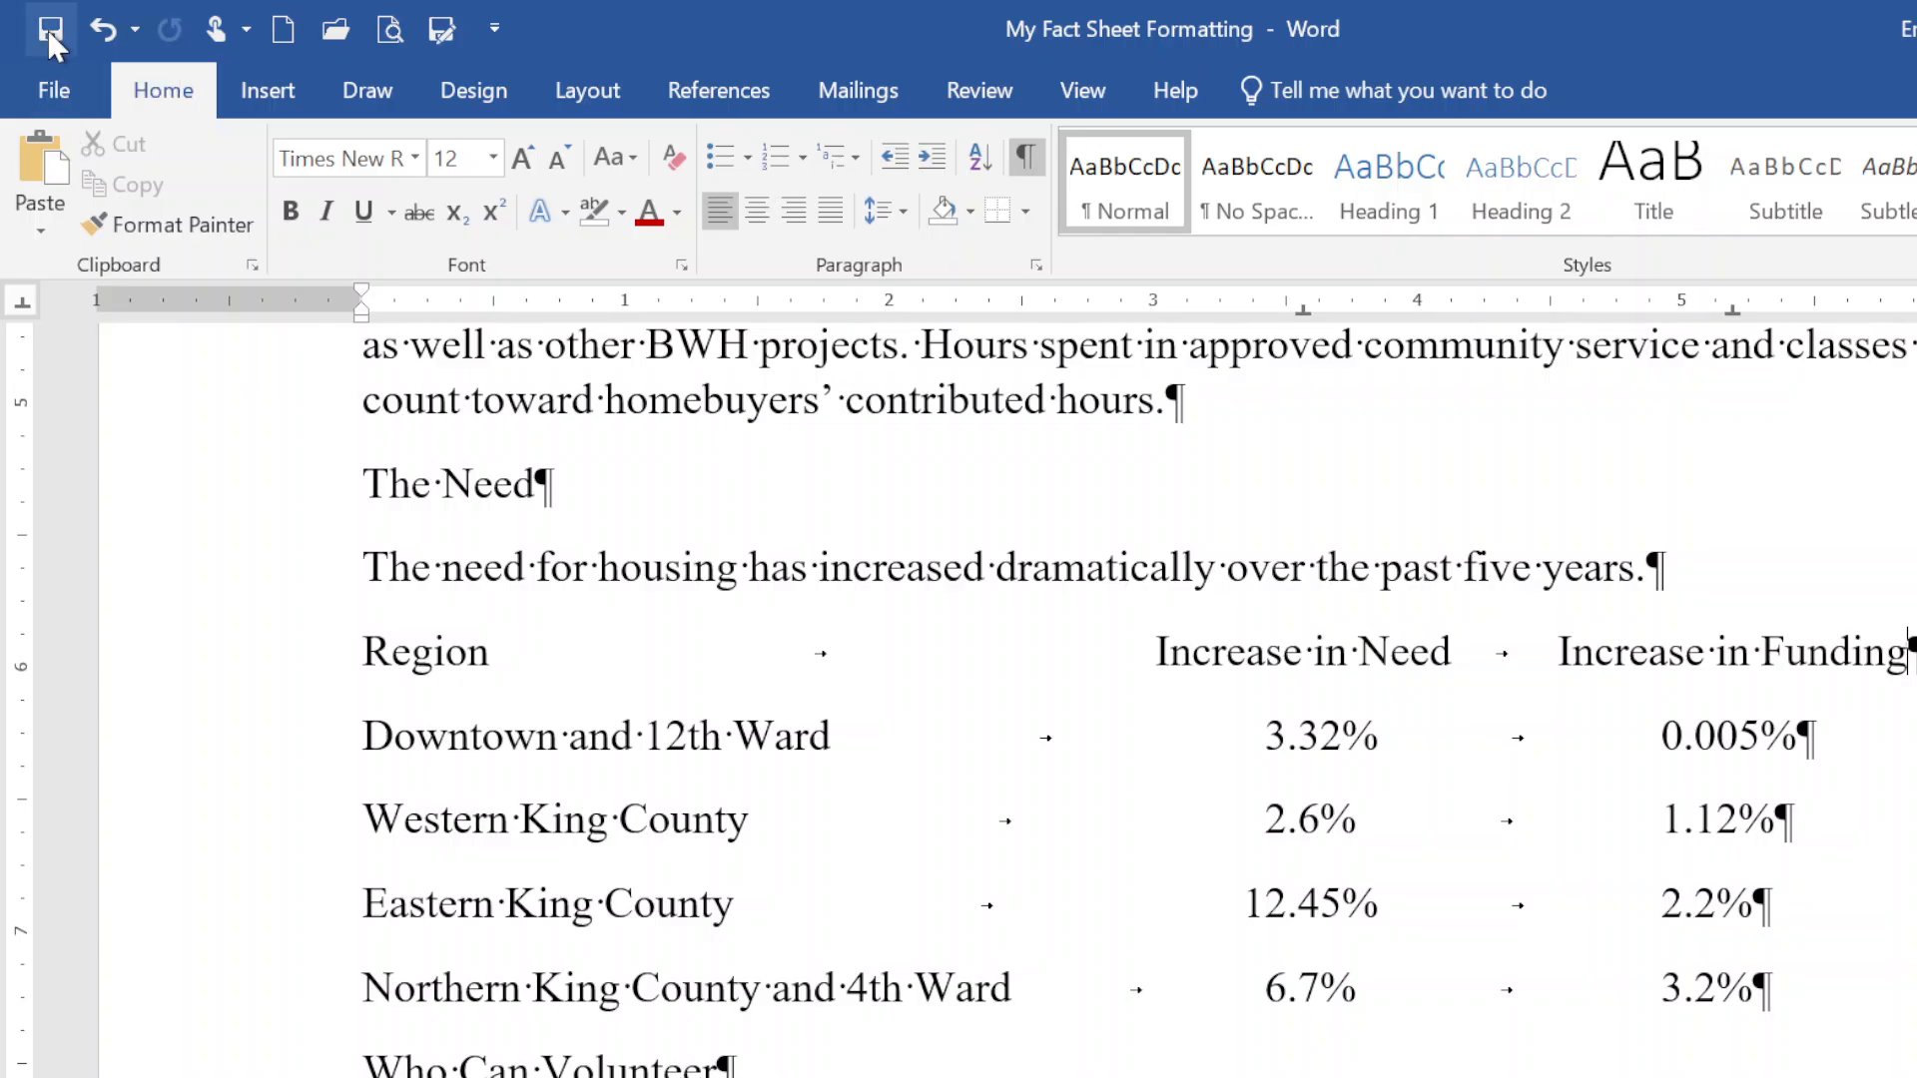